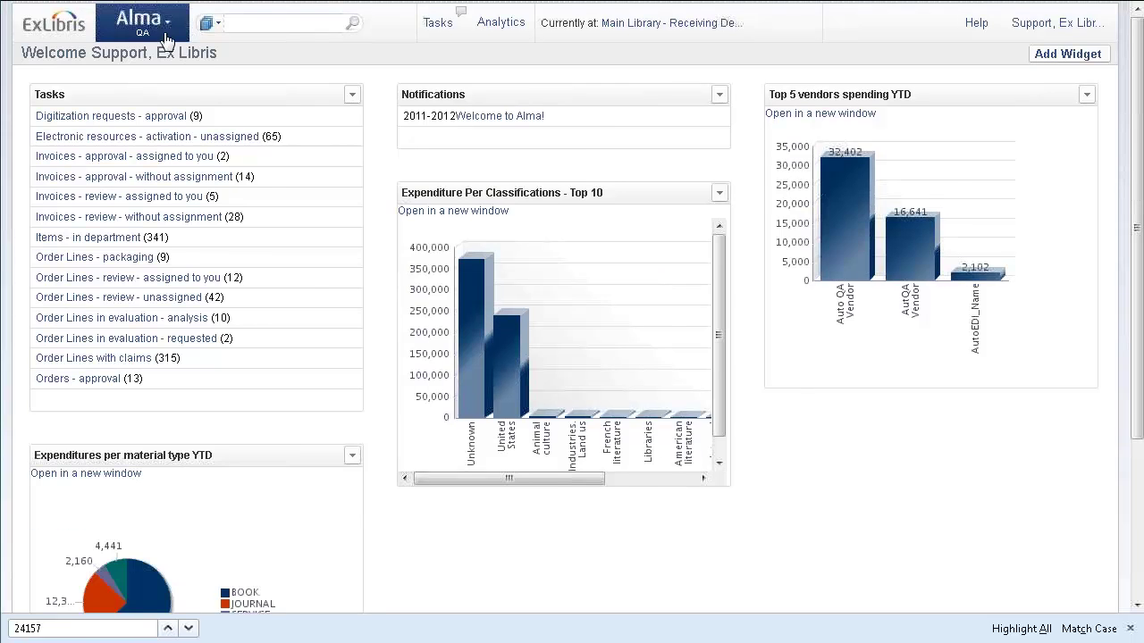
Step: Start a new general publishing profile from the resource management configuration's record export settings
click(164, 33)
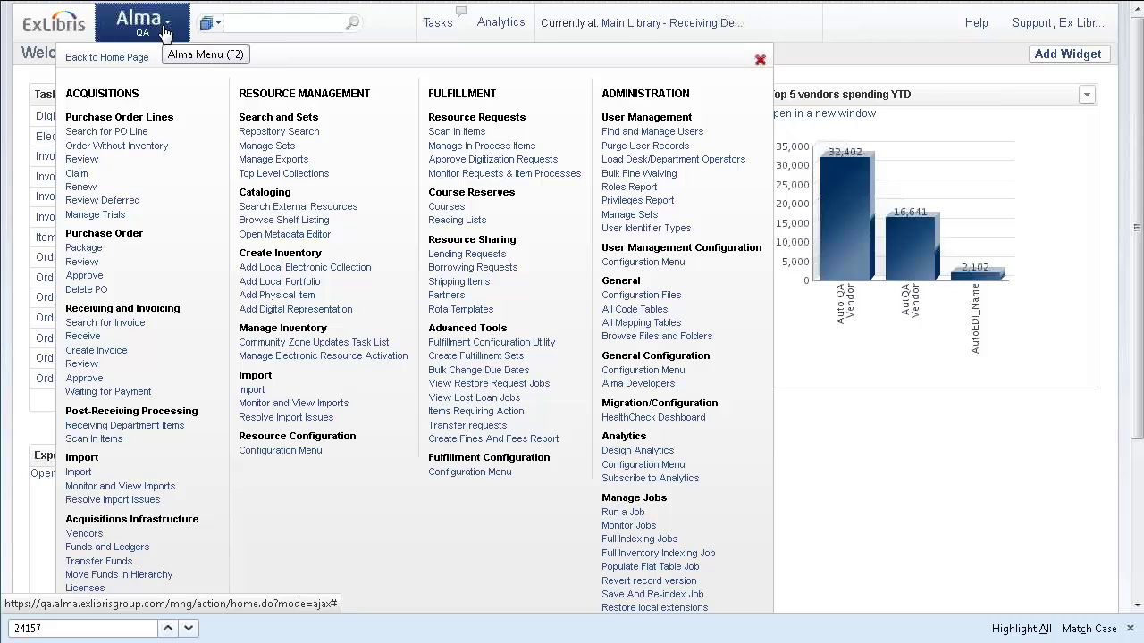
click(281, 450)
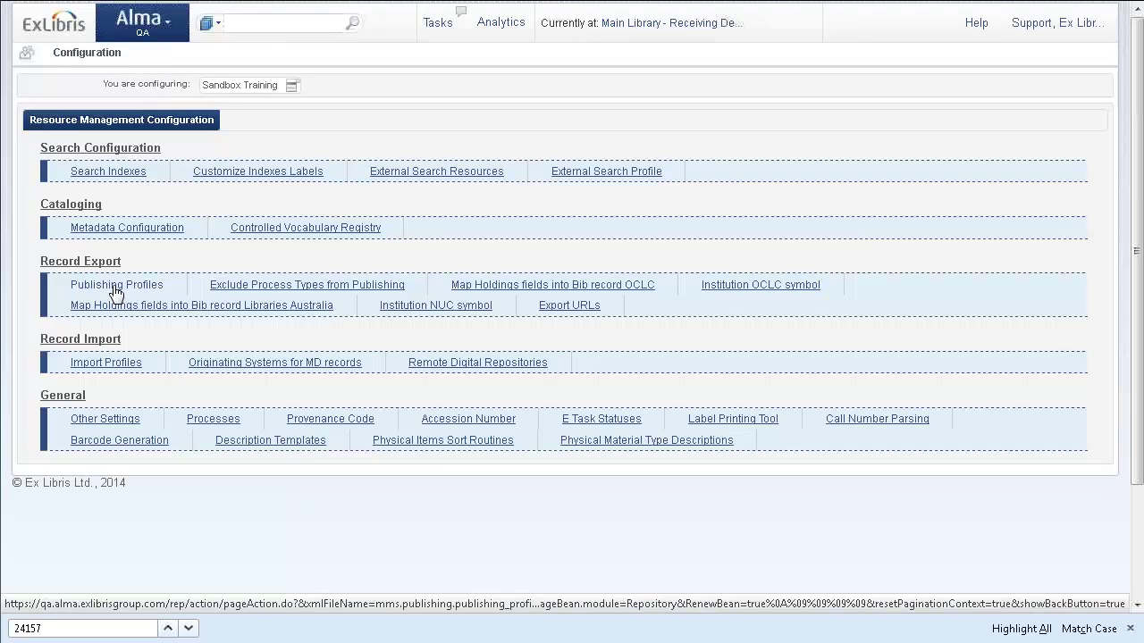
click(116, 292)
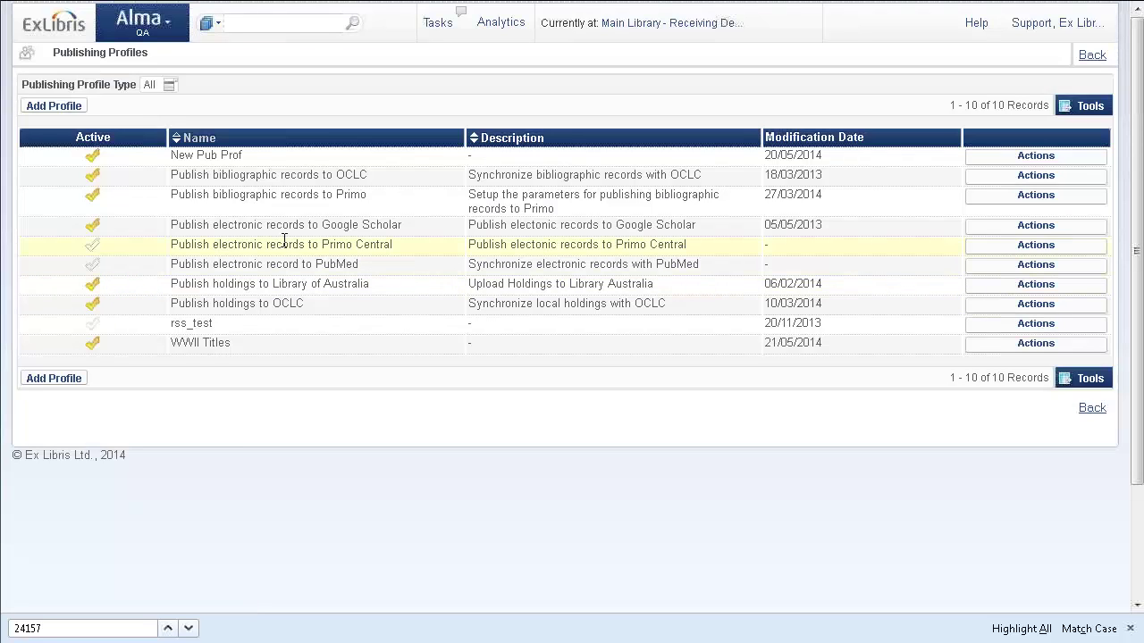
click(49, 108)
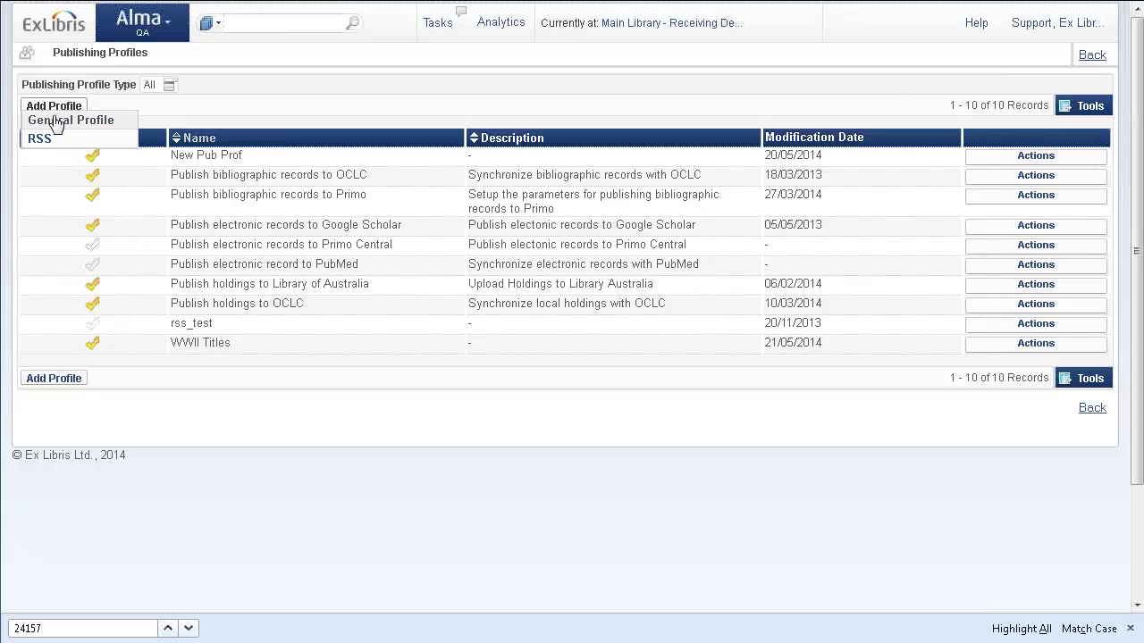
click(69, 121)
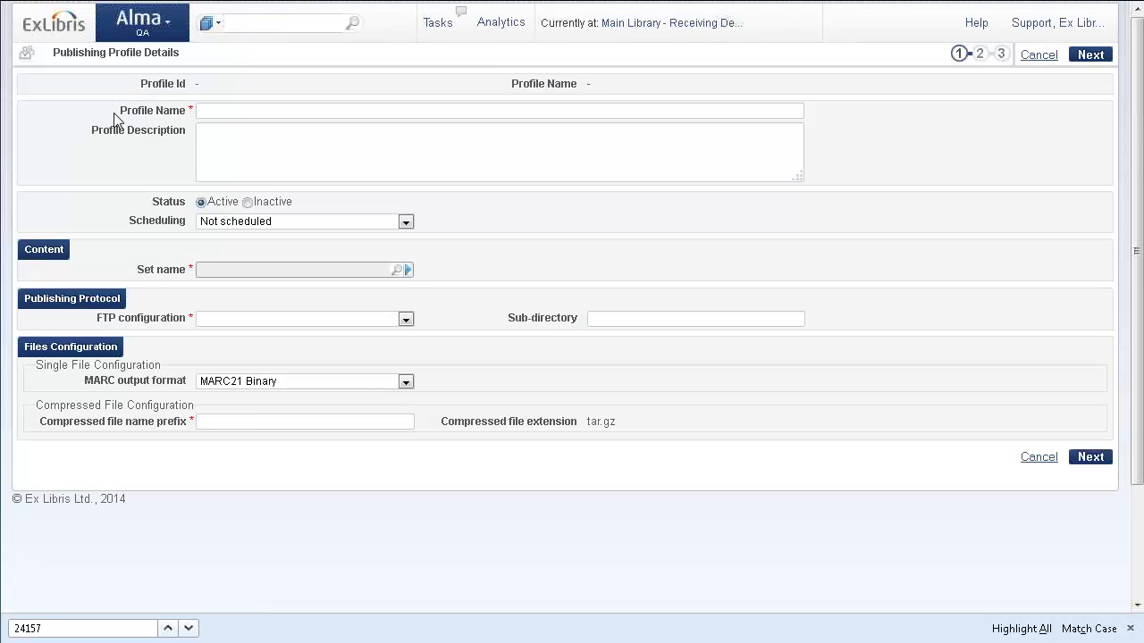
Step: Name the profile "Export World War I Collection to Ex Libris FTP" and schedule it for every day at 14:00
click(204, 111)
text(E)
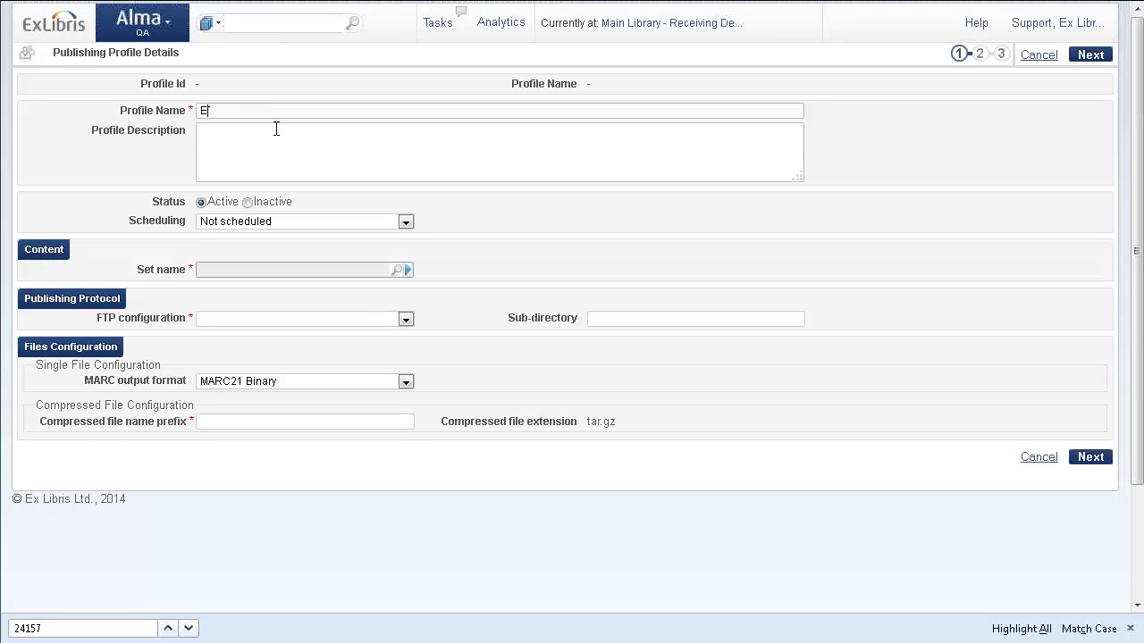
text(xport World War I Collection to Ex Libris FTP)
click(172, 164)
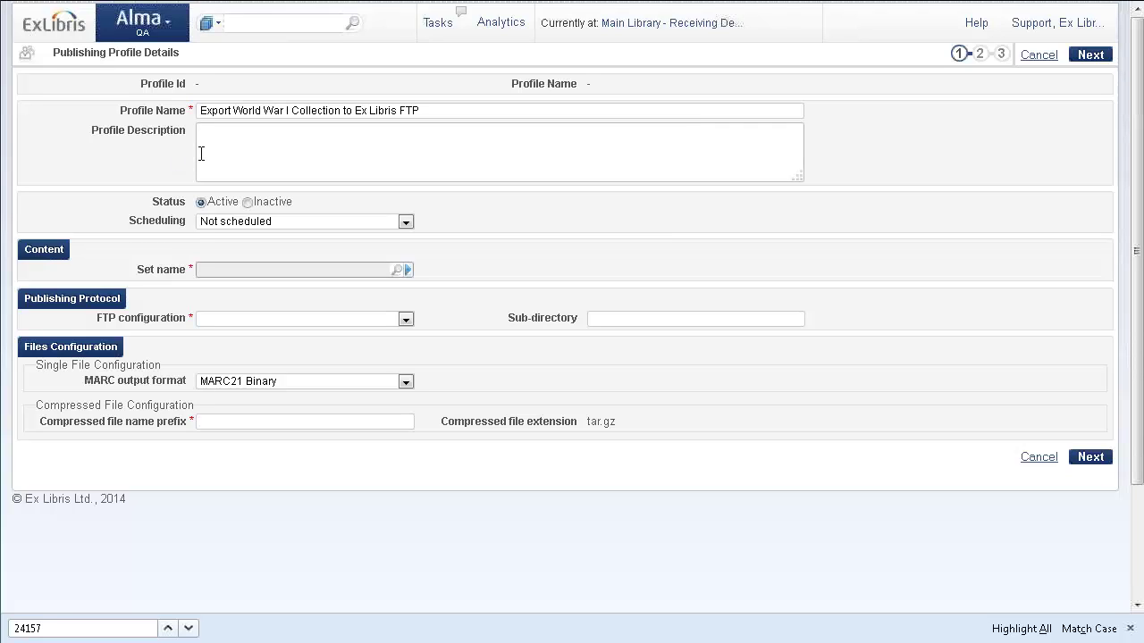
click(405, 222)
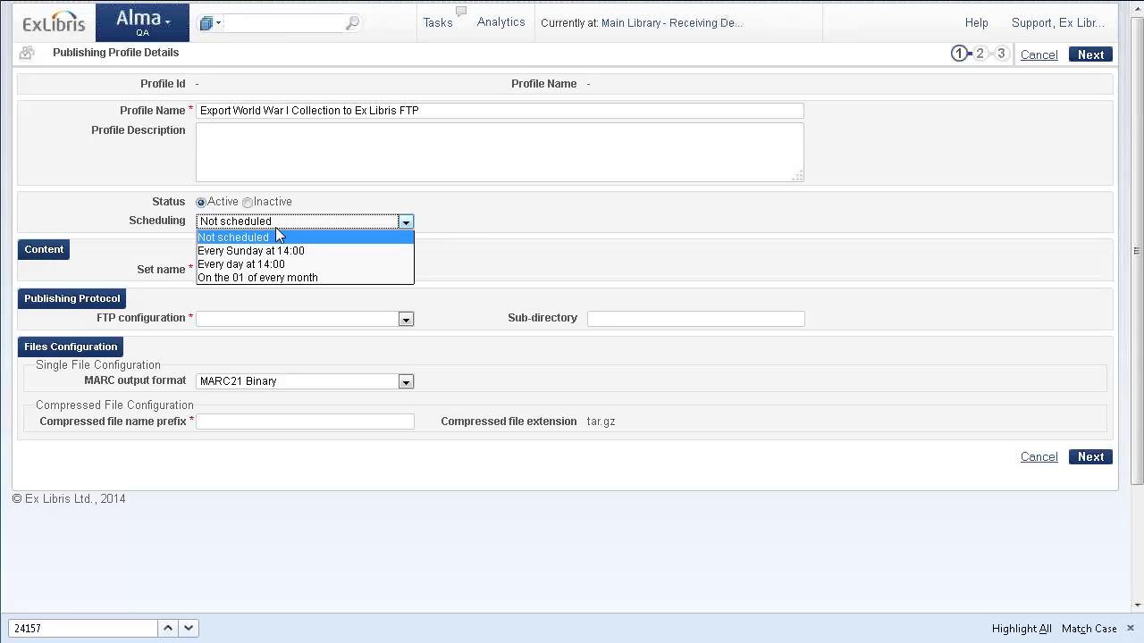
click(255, 264)
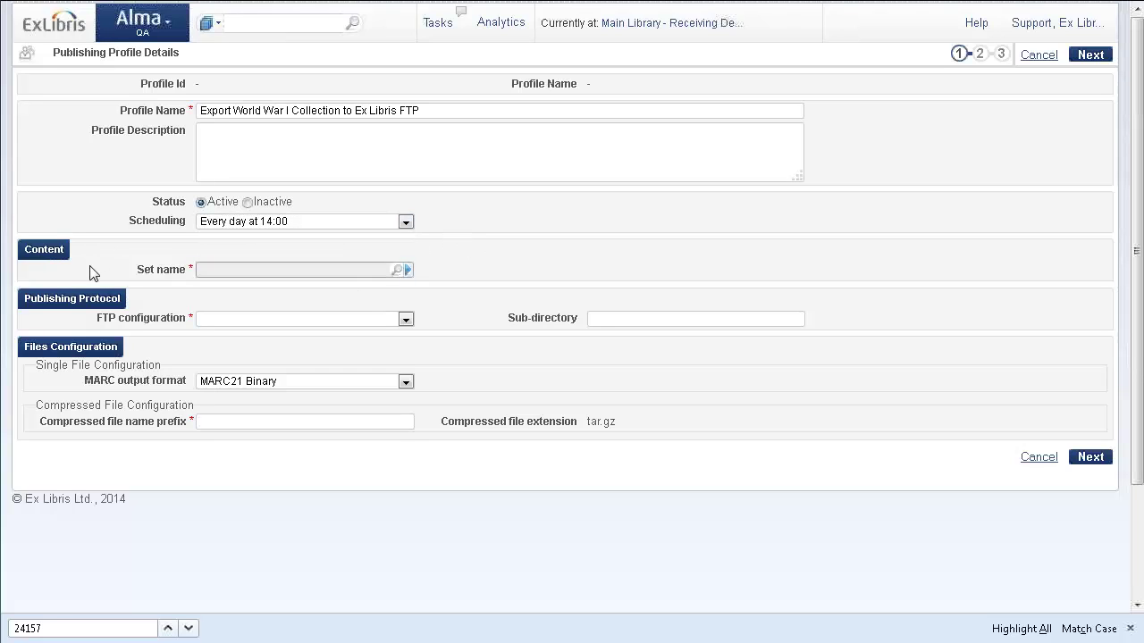
Step: Choose WWI_SET as the set of titles that the profile publishes
click(408, 270)
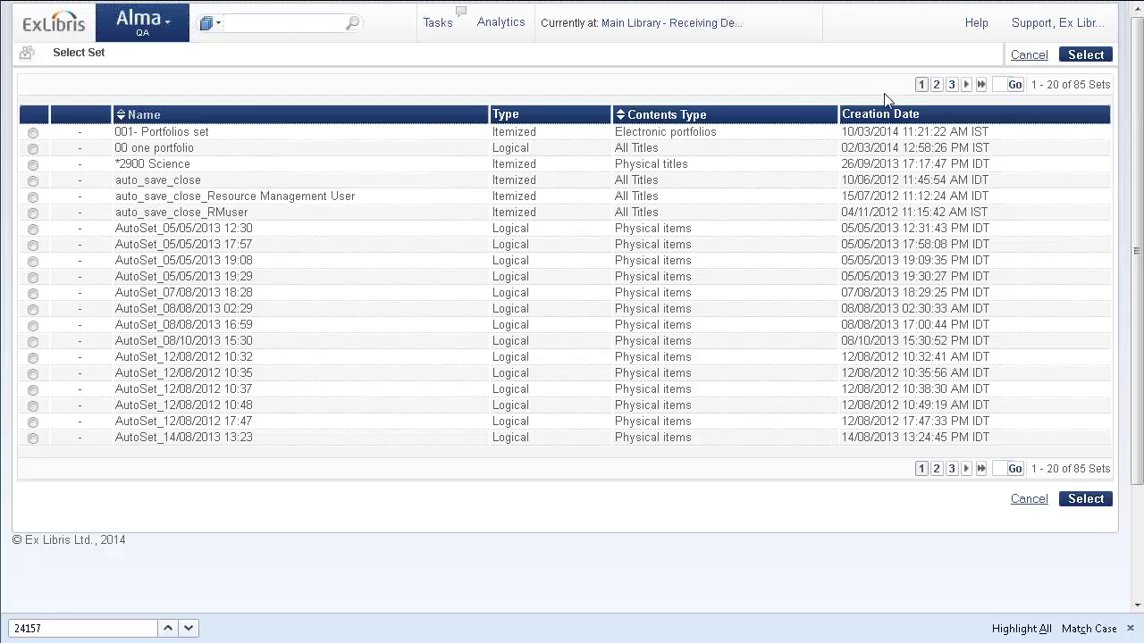
click(980, 468)
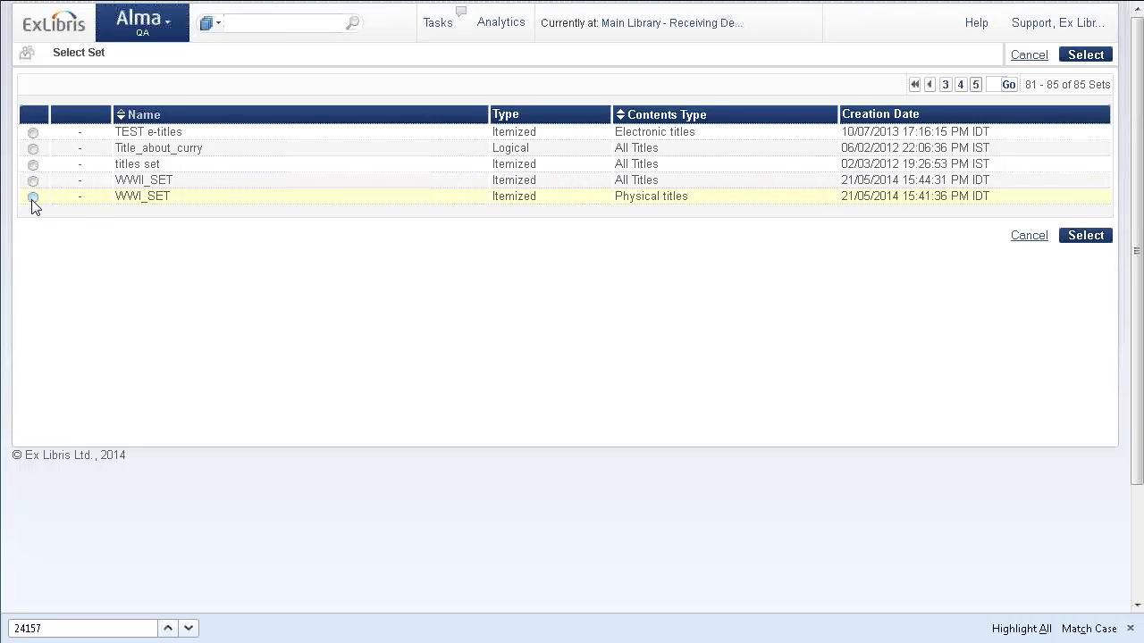
click(1076, 237)
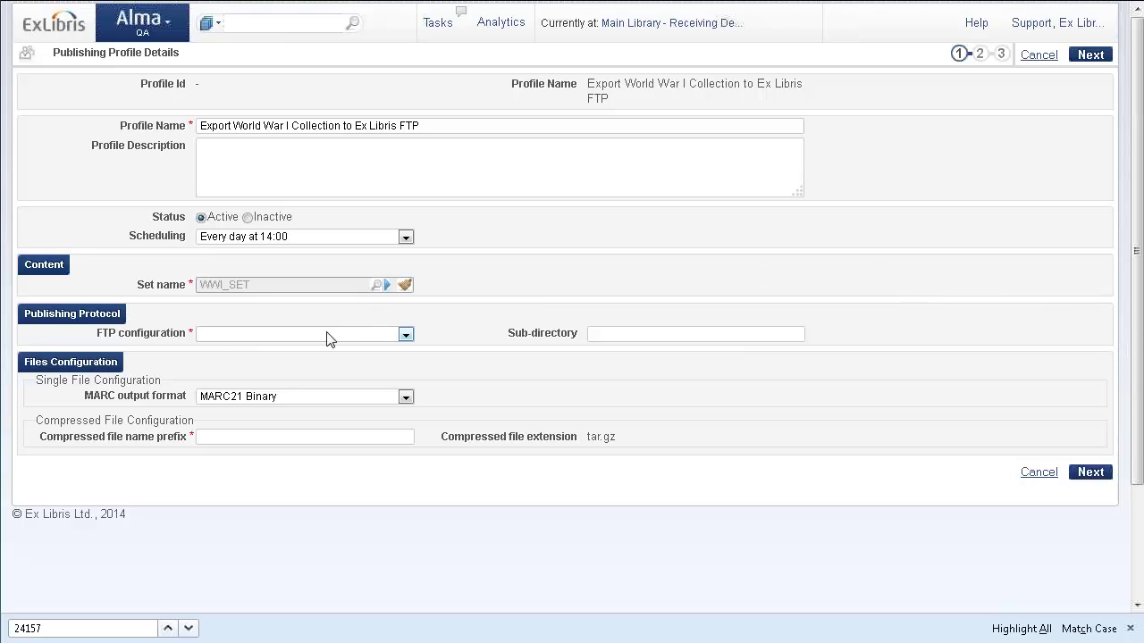
Step: Set the FTP configuration to Ex Libris HQ FTP with the sub-directory JuneDemo
click(405, 335)
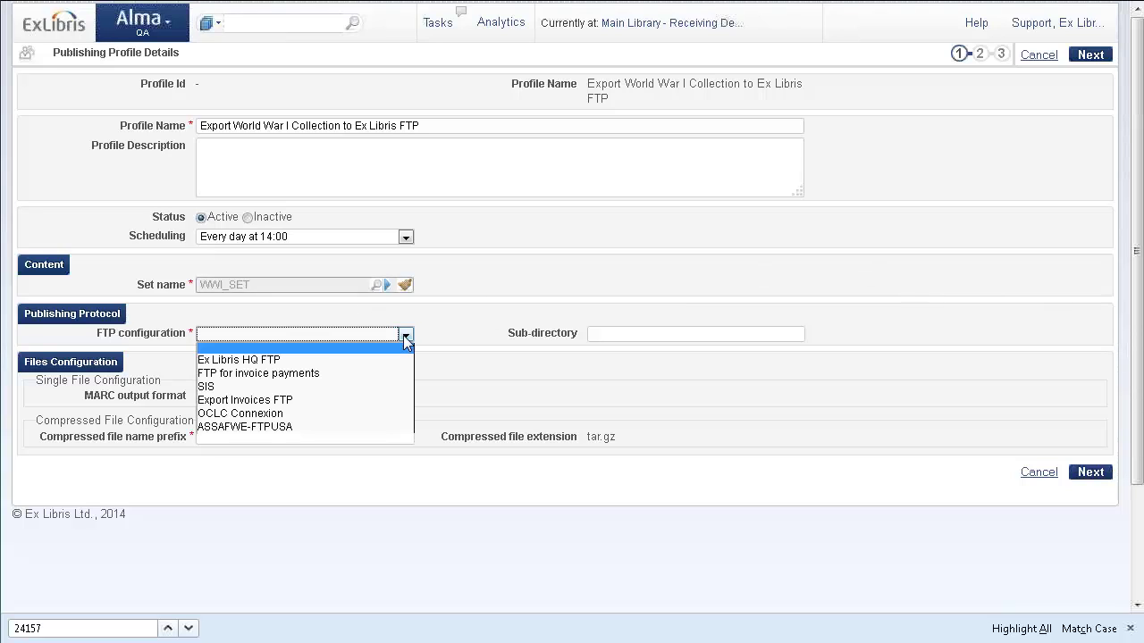
click(226, 362)
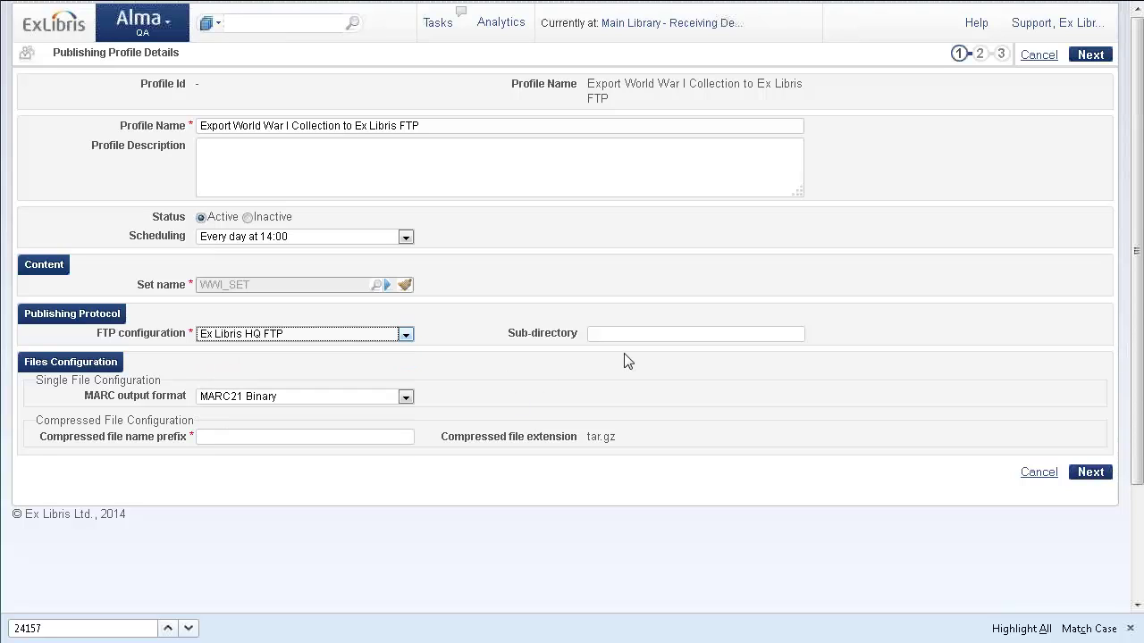
click(608, 334)
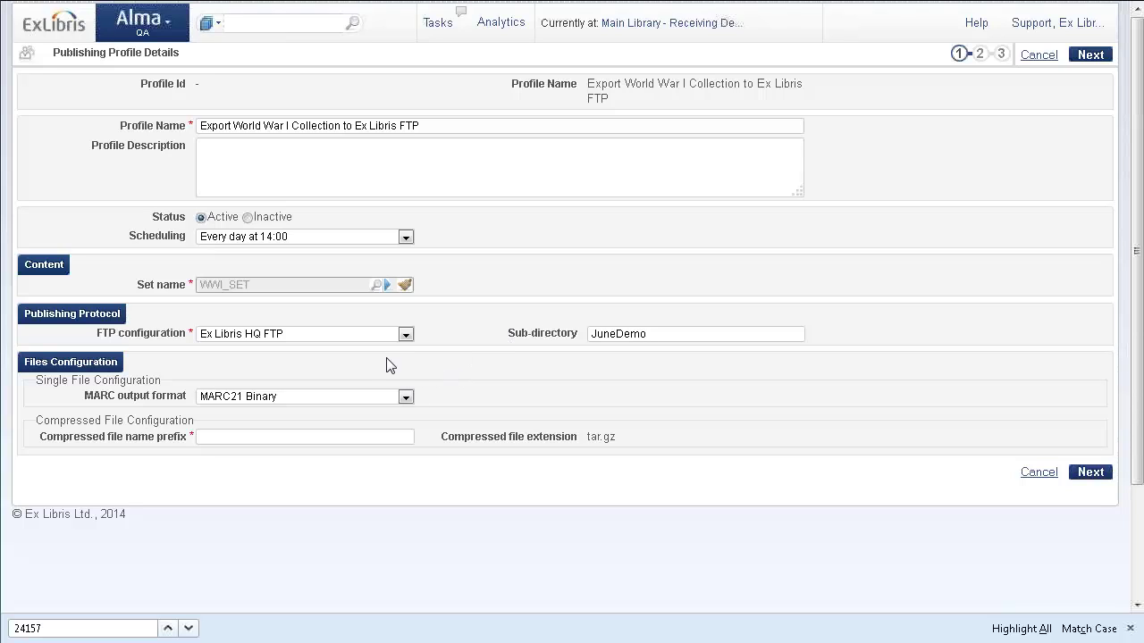
Step: Set the MARC output format to MARC21 XML and the compressed file name prefix to wwi_demo, and continue to the enrichment settings
scroll(292, 362, down, 2)
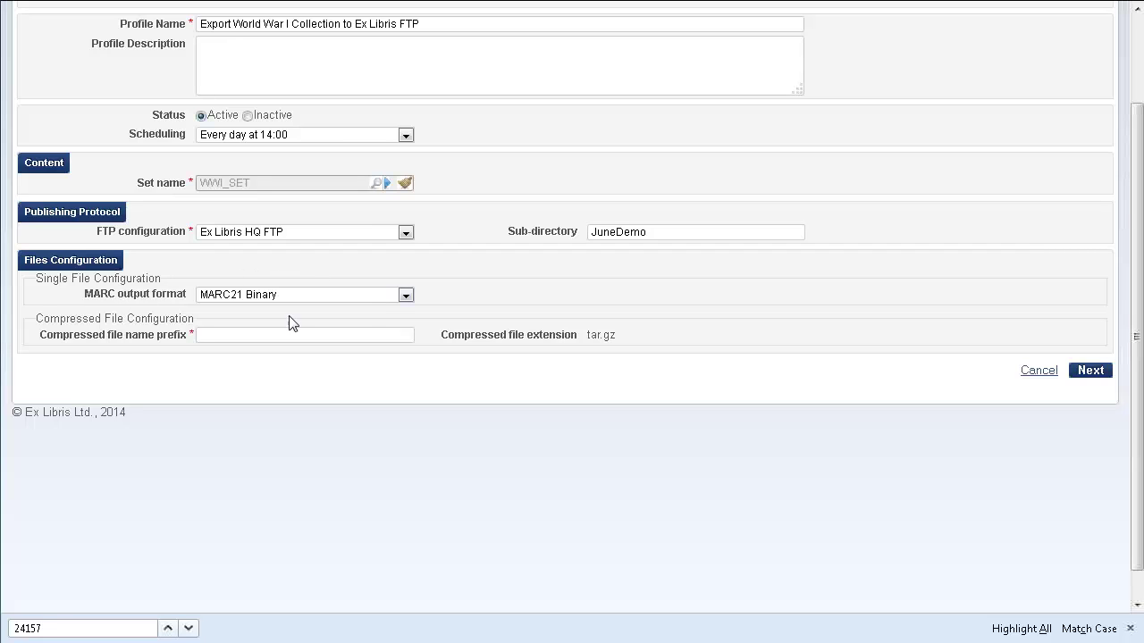
click(404, 295)
click(327, 326)
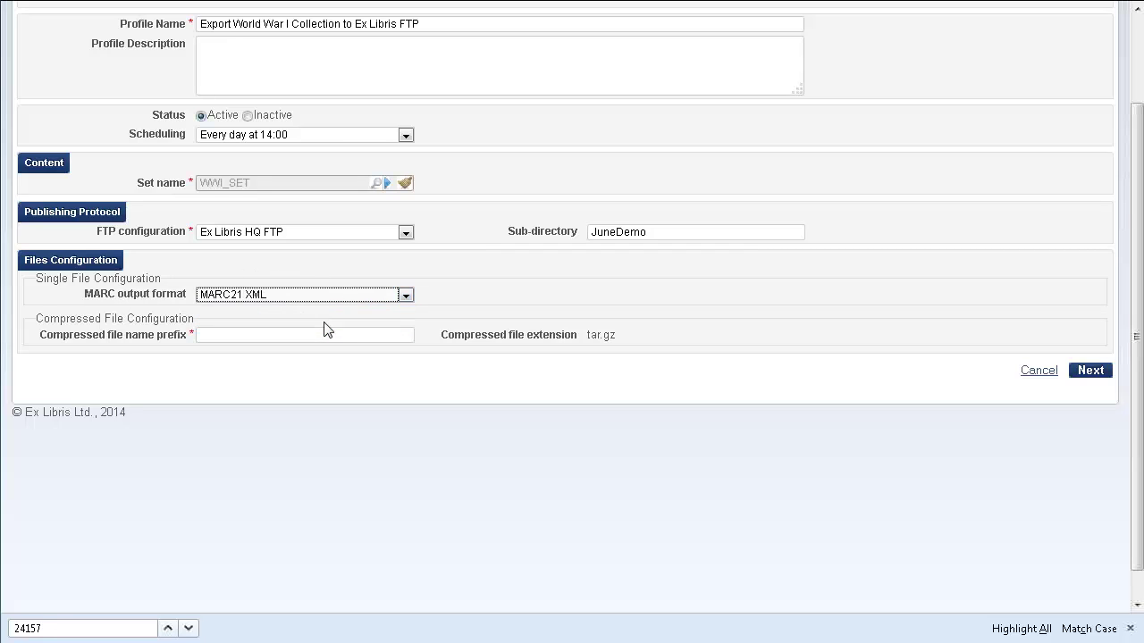
click(437, 308)
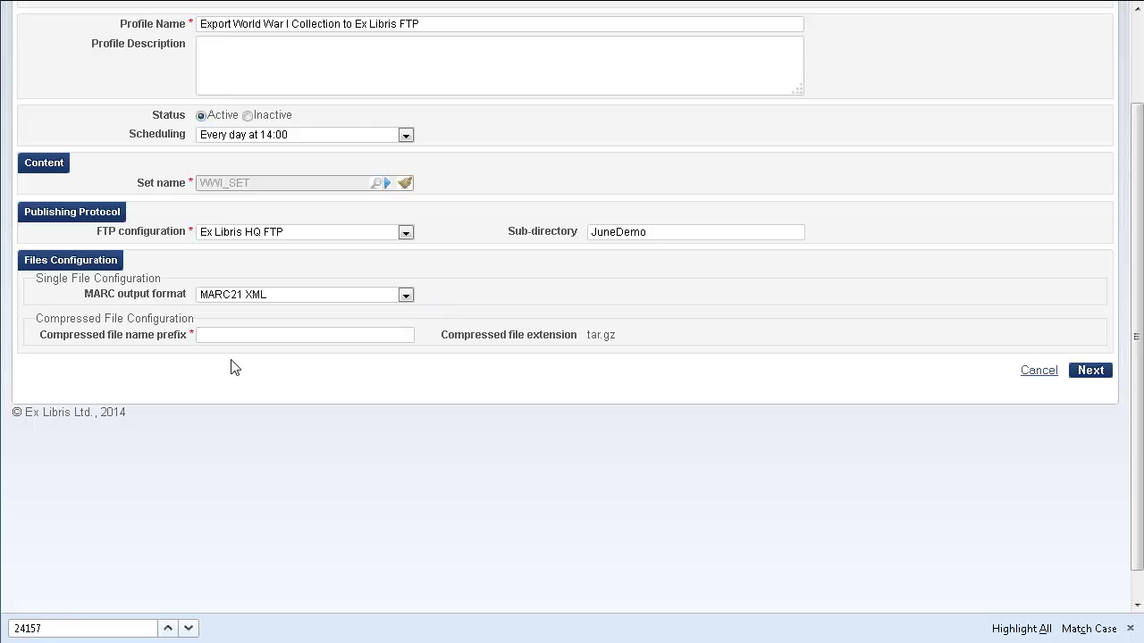
click(219, 334)
text(wwi_)
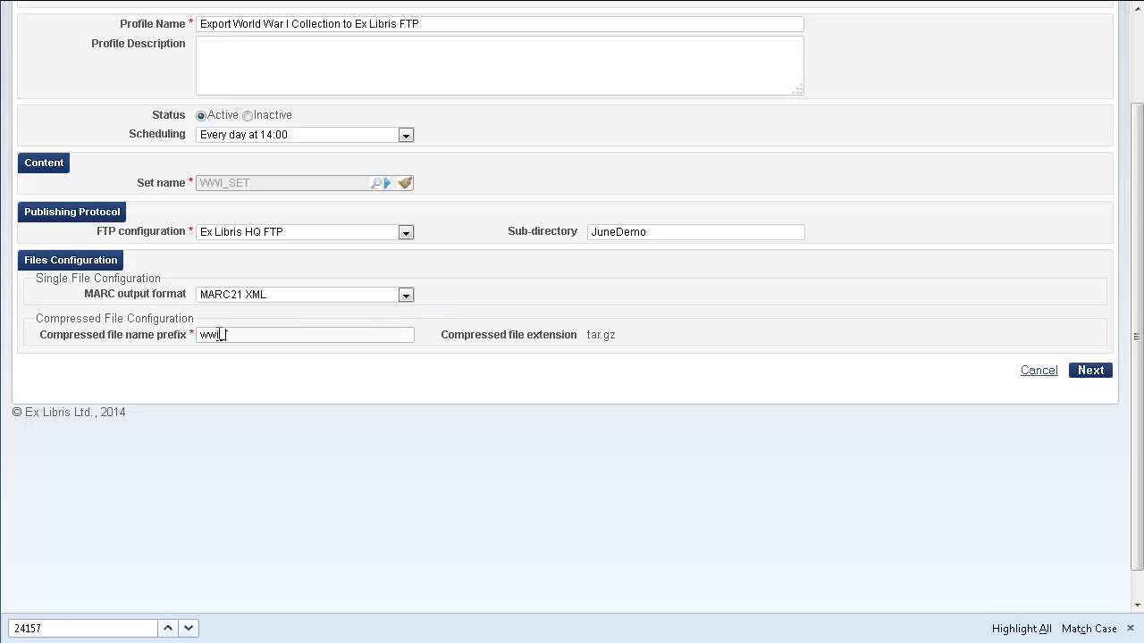
text(demo)
click(444, 332)
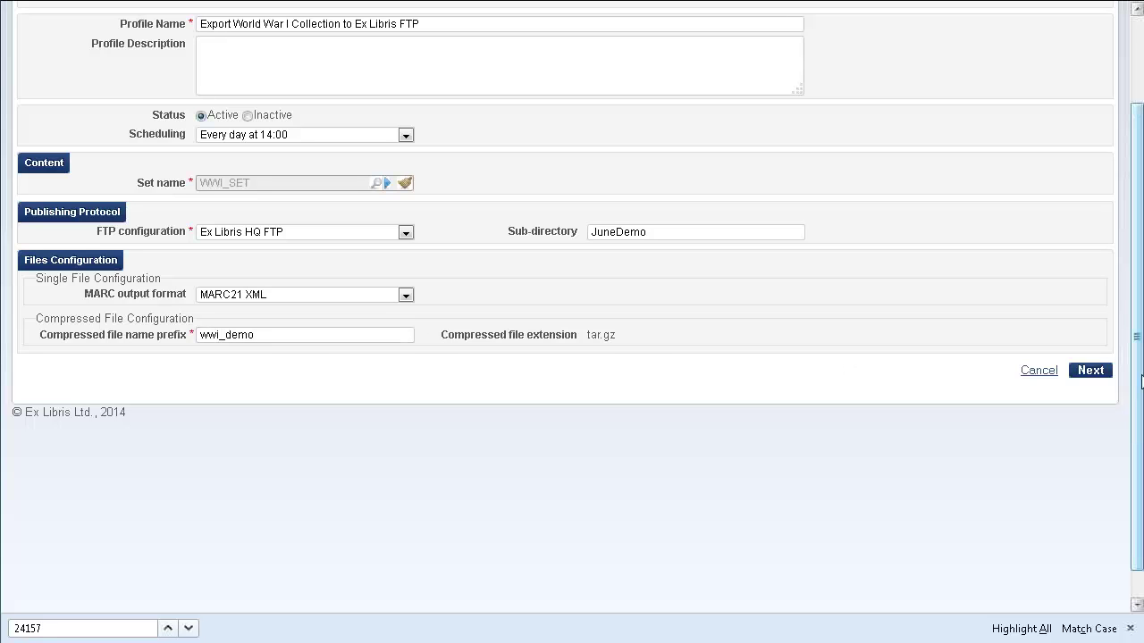
click(1086, 373)
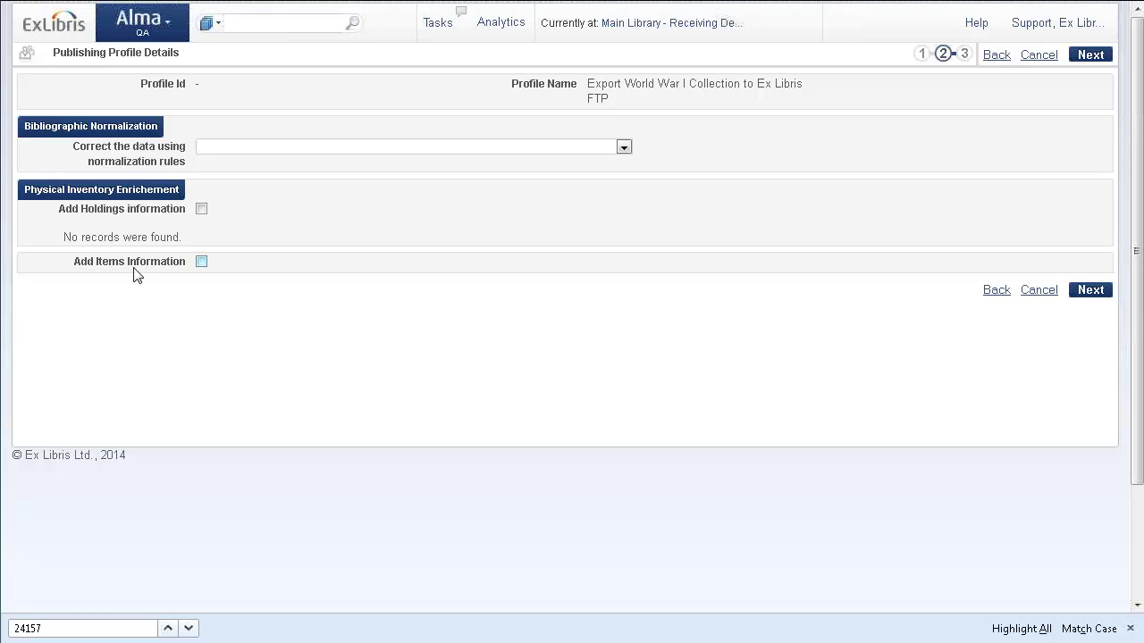
Step: Enable holdings information and add a mapping from holding tag 852 subfield h to bib tag 902 subfield a
click(202, 209)
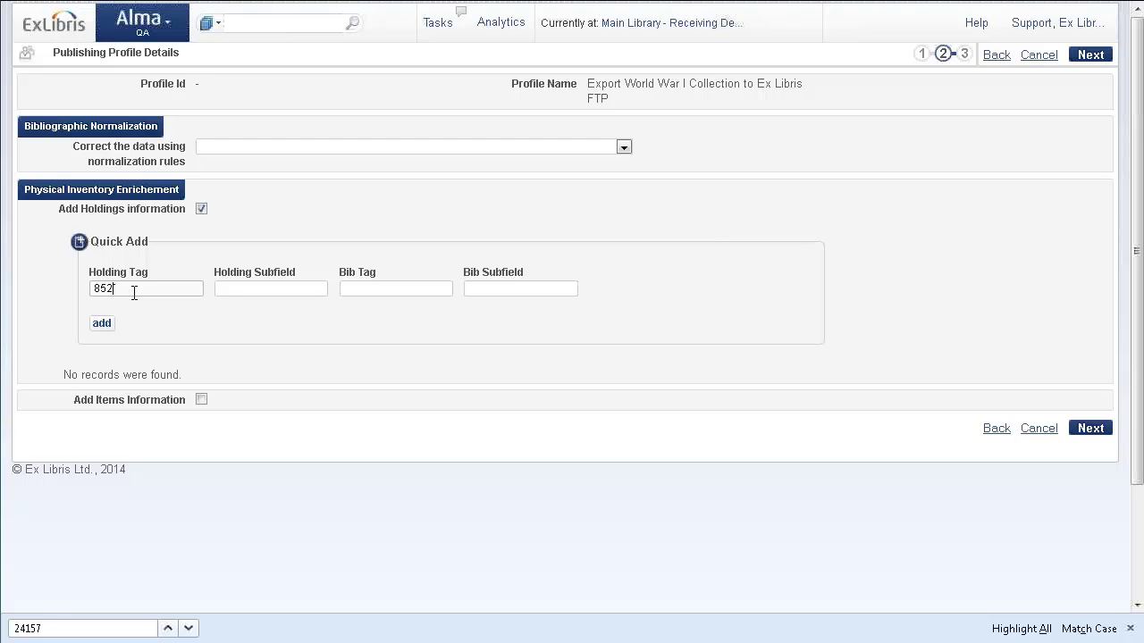
click(287, 286)
click(390, 287)
click(496, 294)
text(a)
click(102, 324)
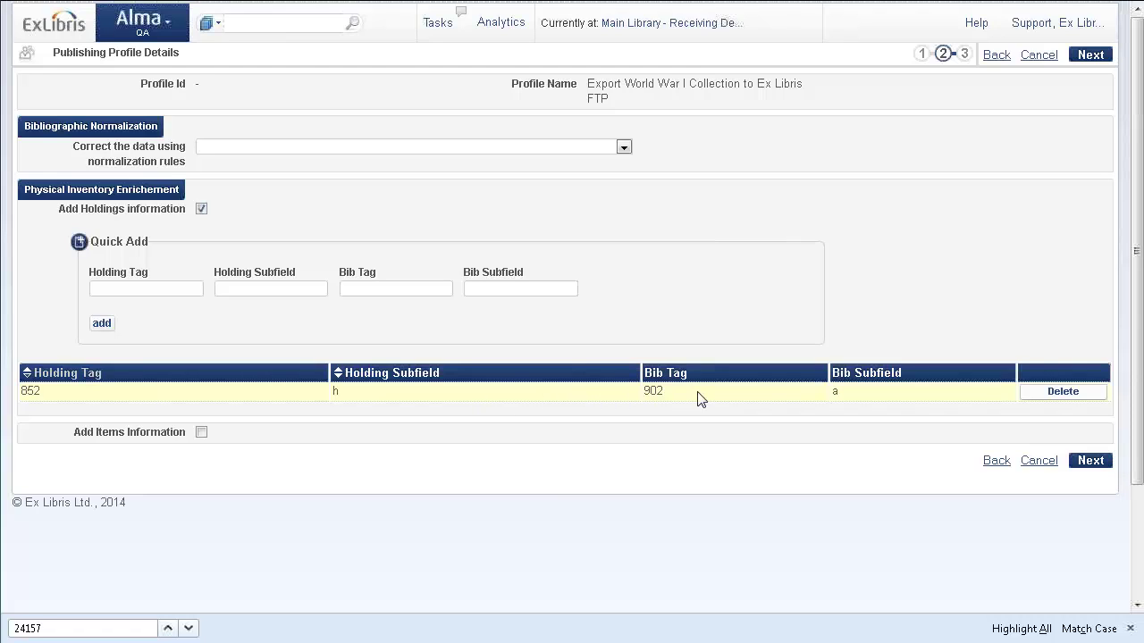
Step: Add items information in repeatable field 944, fill in the barcode, public note (n) and due back date subfields, and continue
scroll(892, 317, down, 2)
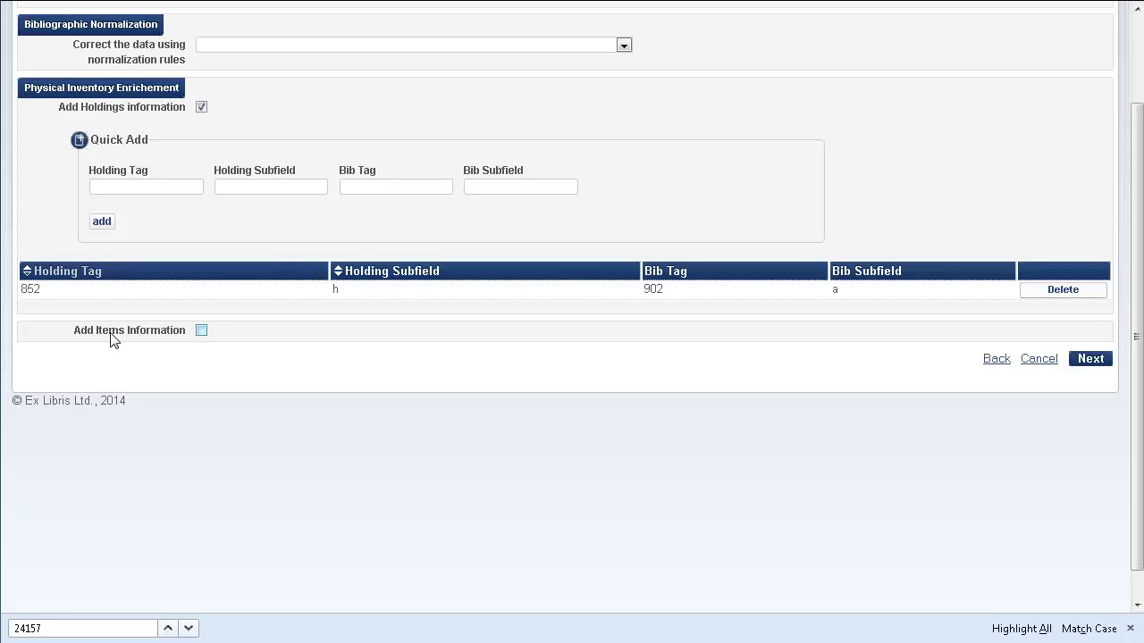
click(201, 330)
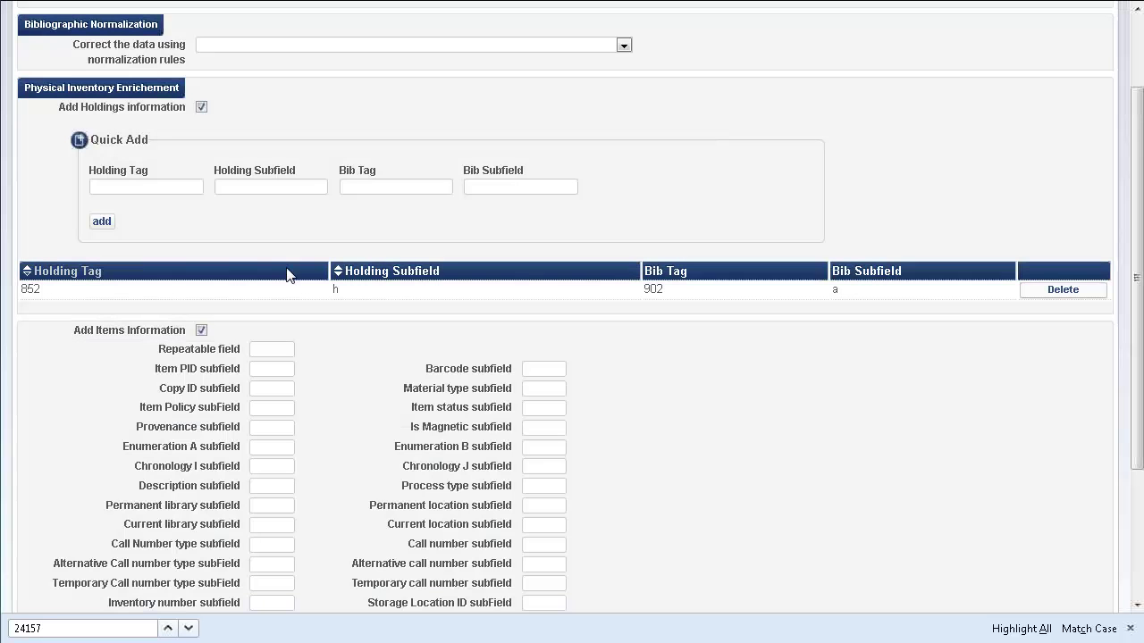
scroll(317, 306, down, 1)
scroll(324, 311, down, 2)
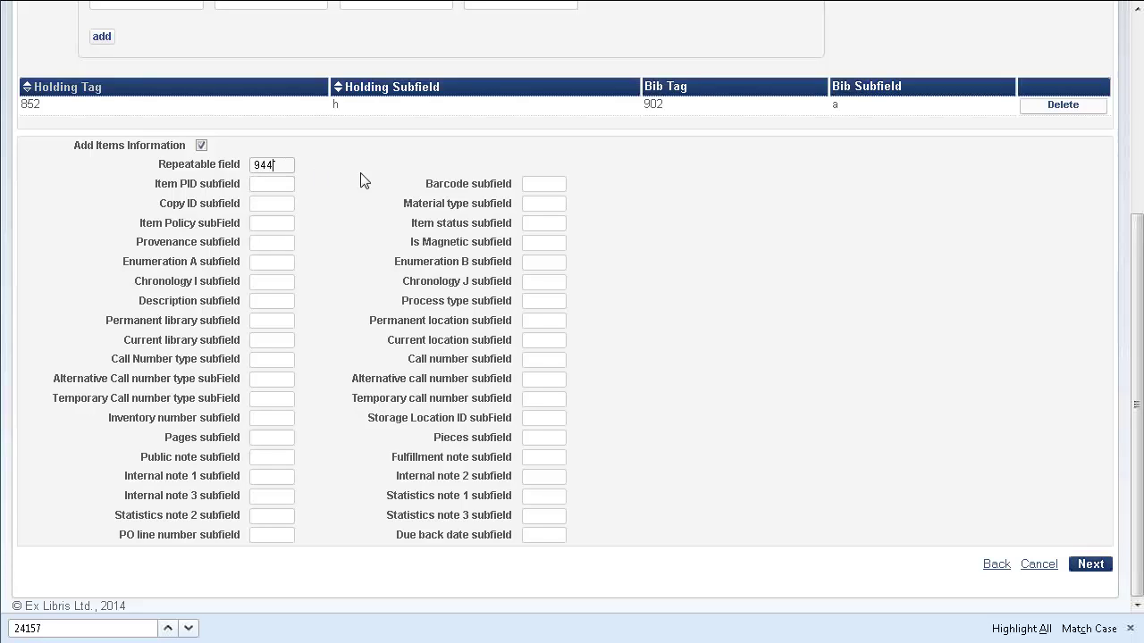
click(544, 185)
click(259, 457)
text(n)
click(536, 534)
click(1087, 565)
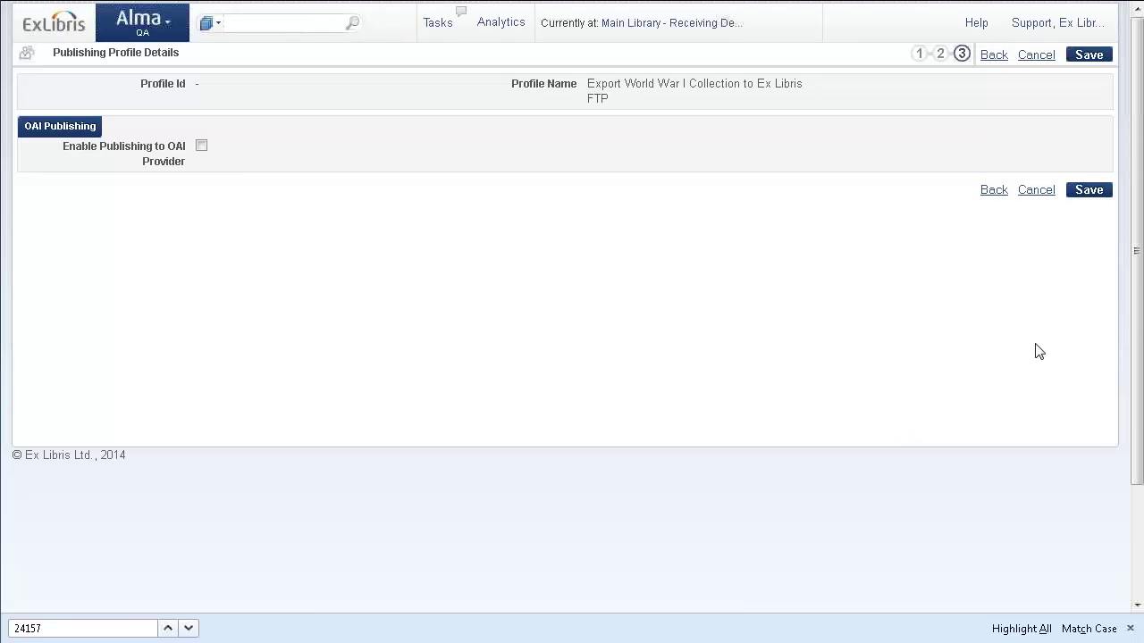
Step: Save the publishing profile with OAI publishing left off and run it
click(1086, 193)
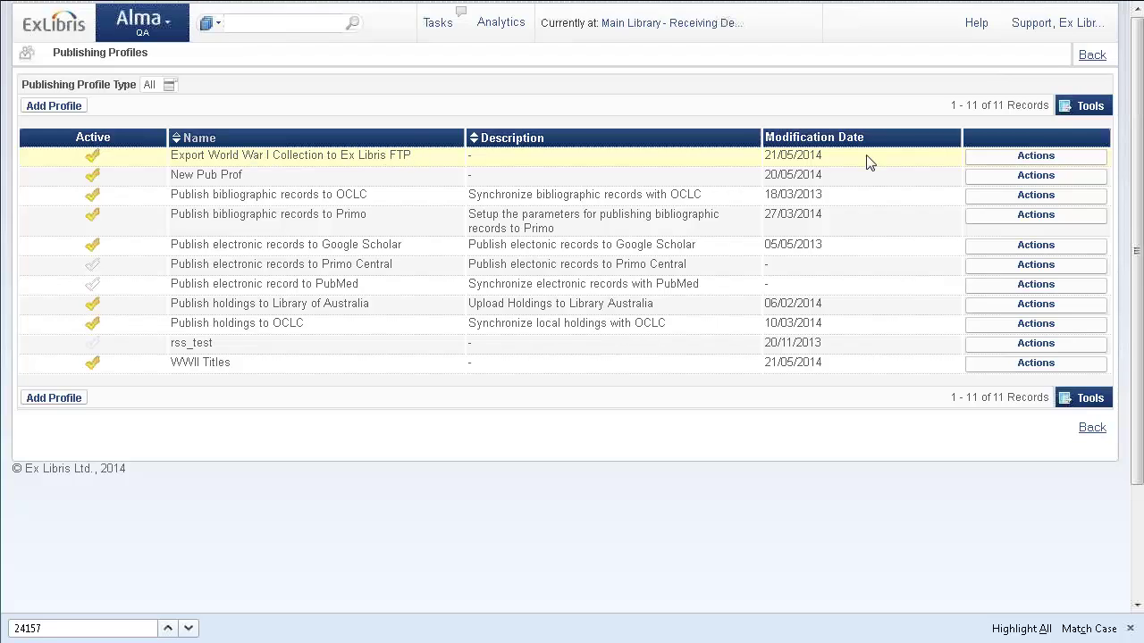
click(998, 164)
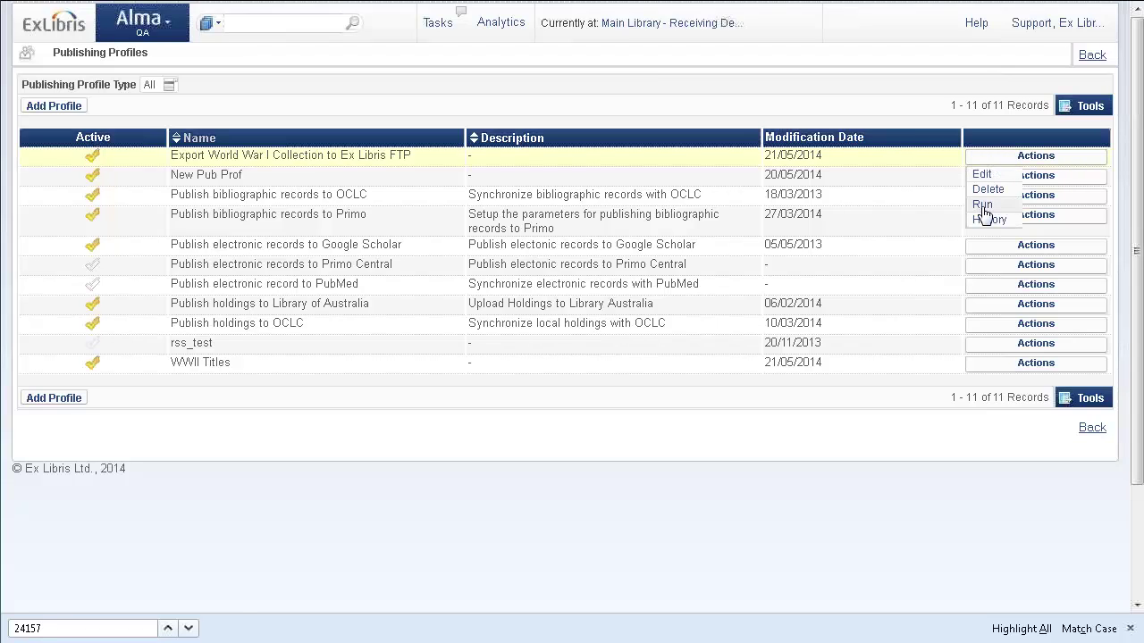
click(982, 205)
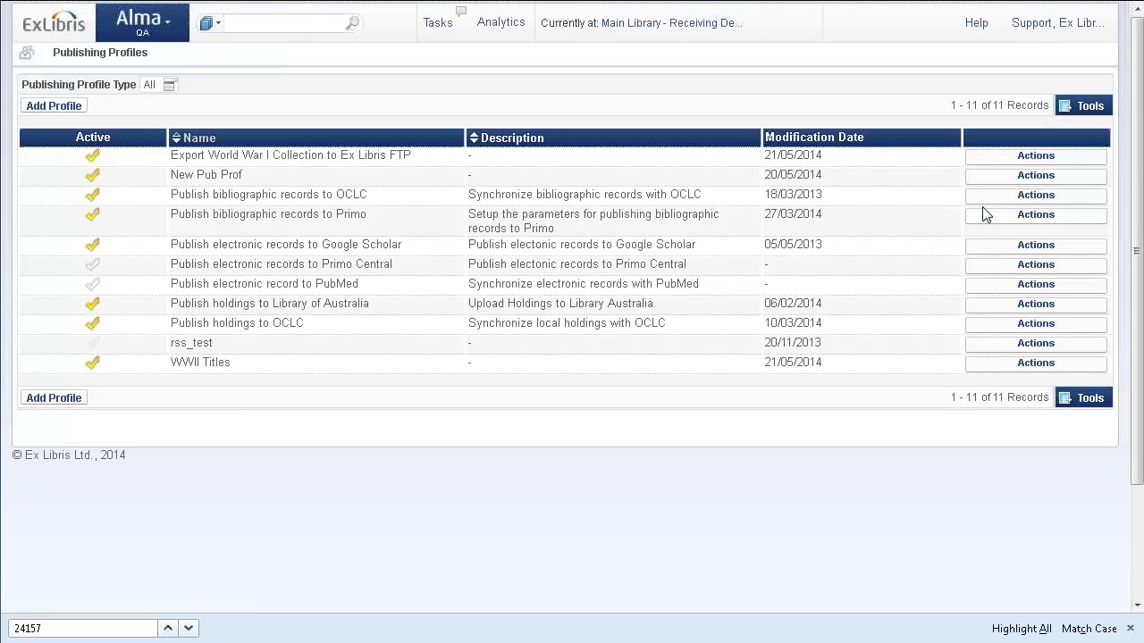
Step: Open the profile's job history, refresh it, and check the records processed in the World War I export job's report
click(993, 161)
click(989, 219)
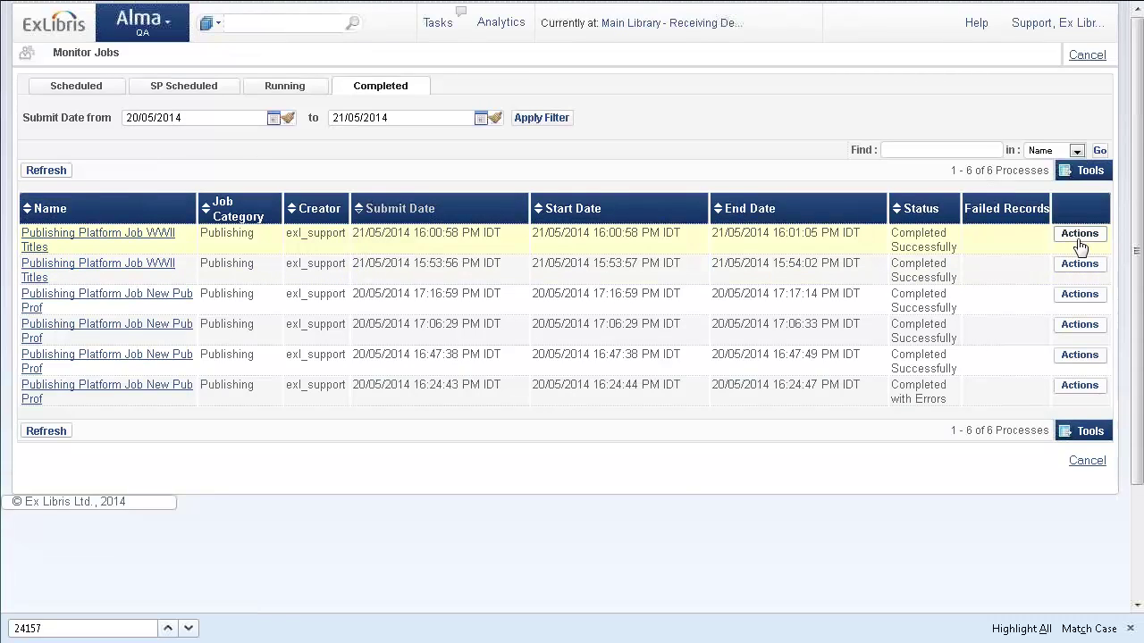
click(27, 433)
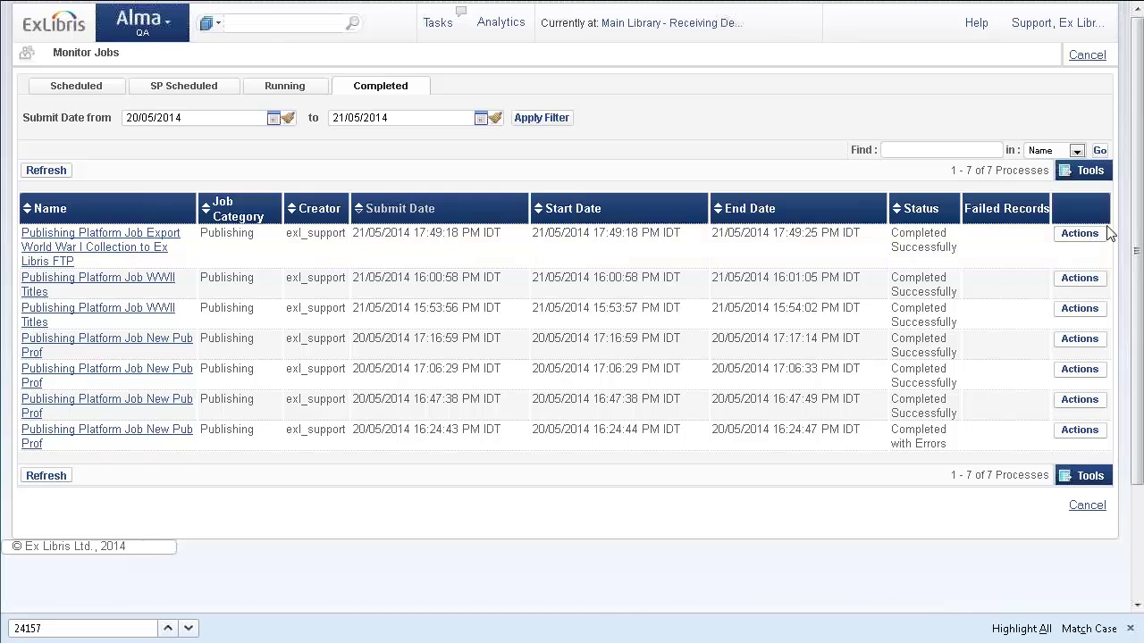
click(1079, 233)
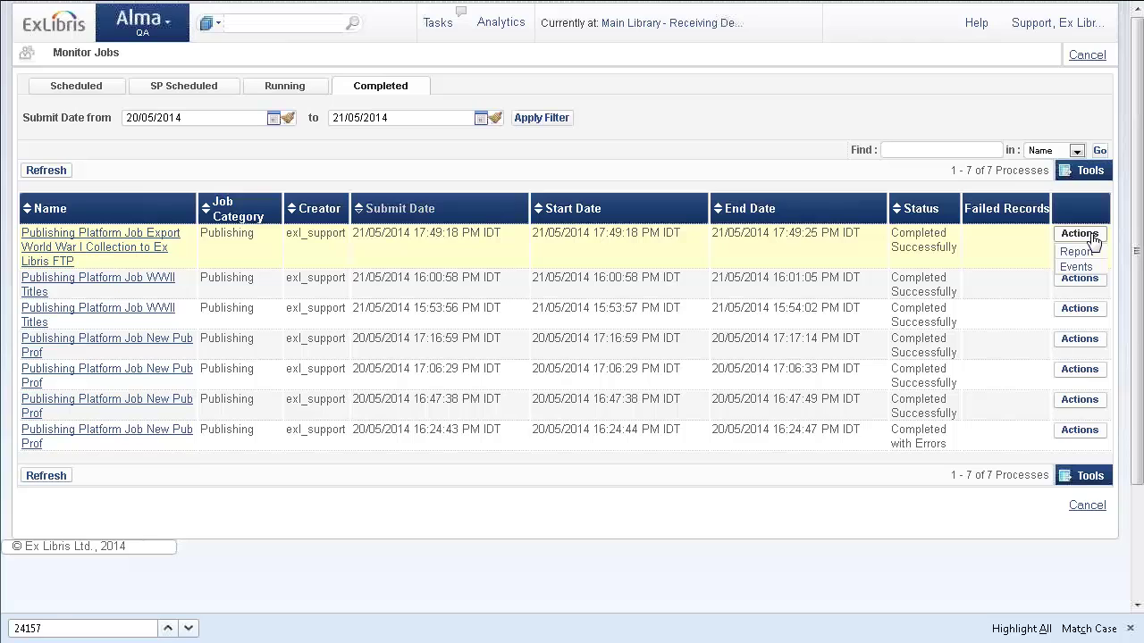
click(1090, 255)
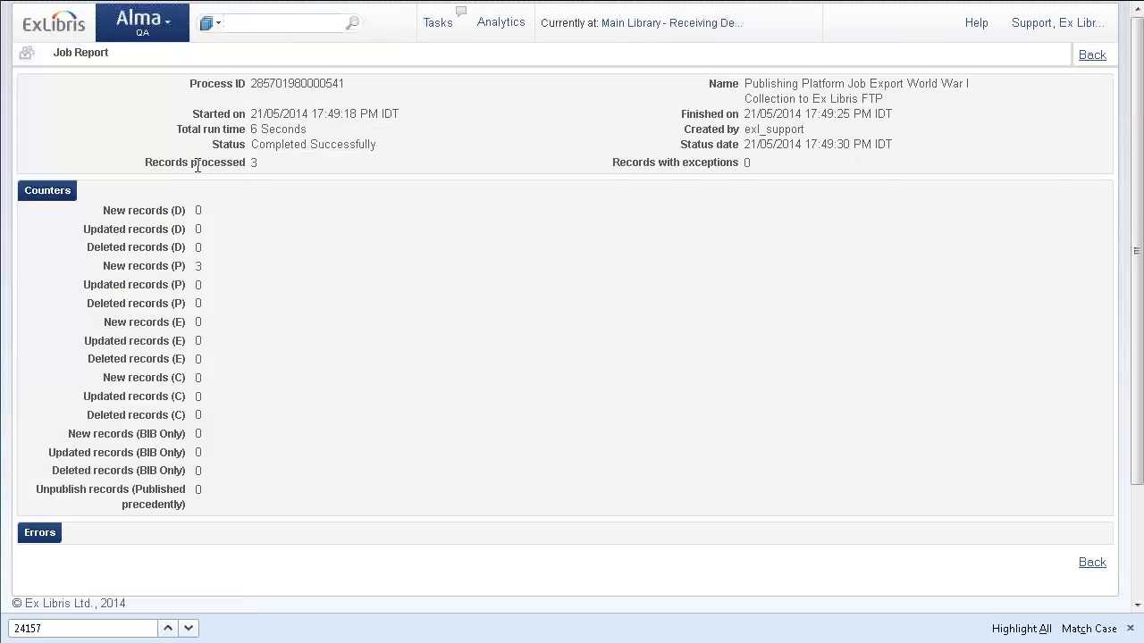
drag(153, 162, 286, 166)
click(277, 168)
Step: Switch to the Chrome window and bring up the root listing of ftp.exlibris.co.il
key(alt+Tab)
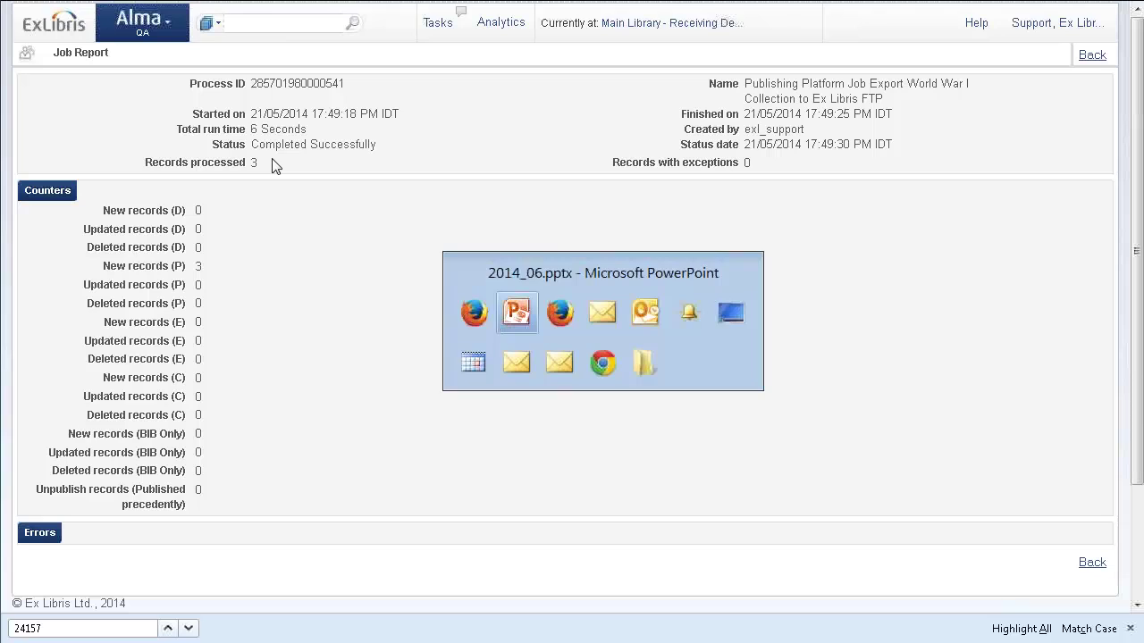
key(alt+Tab)
key(alt+Tab)
key(alt+Tab)
key(alt+Tab)
key(alt+Tab)
key(alt+Tab)
key(alt+Tab)
key(alt+Tab)
key(alt+Tab)
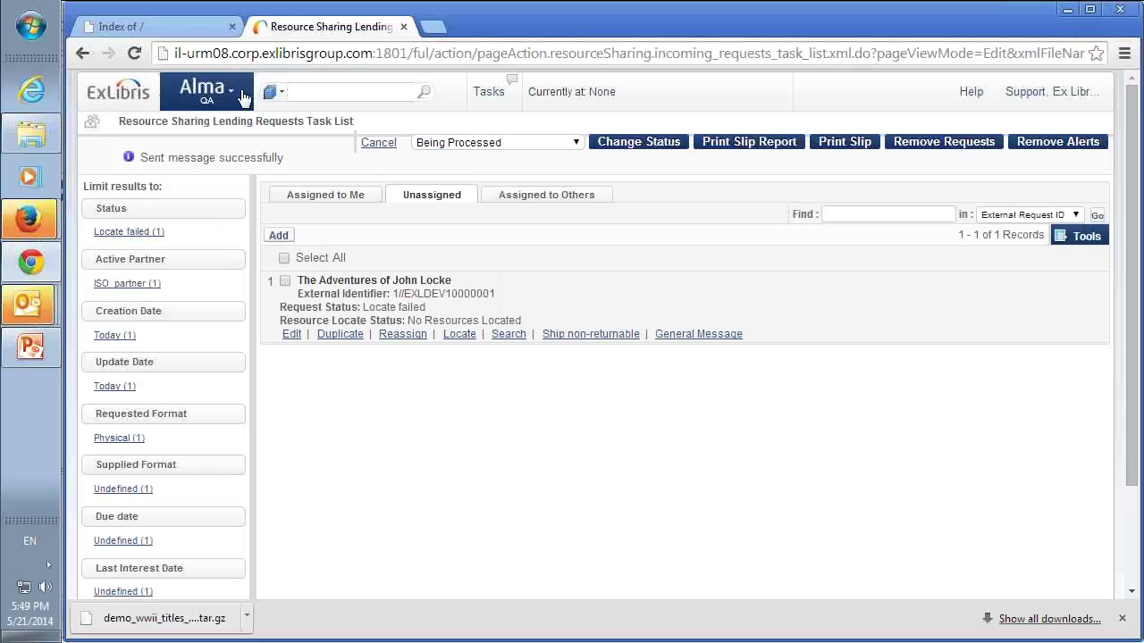
click(154, 29)
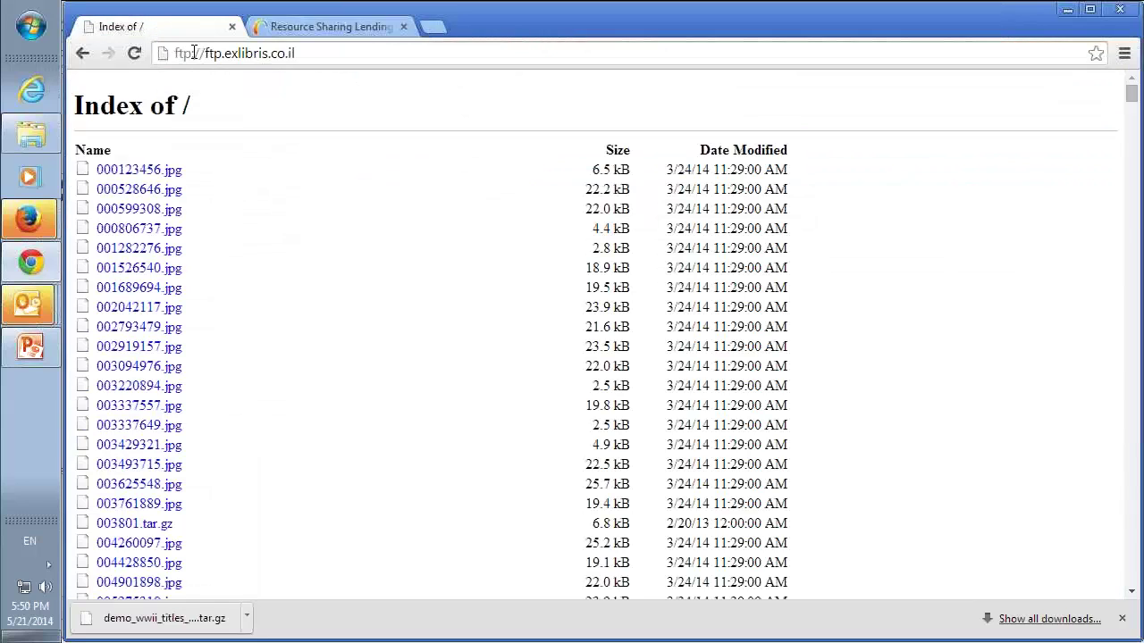
drag(178, 53, 296, 53)
click(296, 53)
Step: Find the JuneDemo folder in the FTP server's root listing and open it
scroll(340, 309, down, 15)
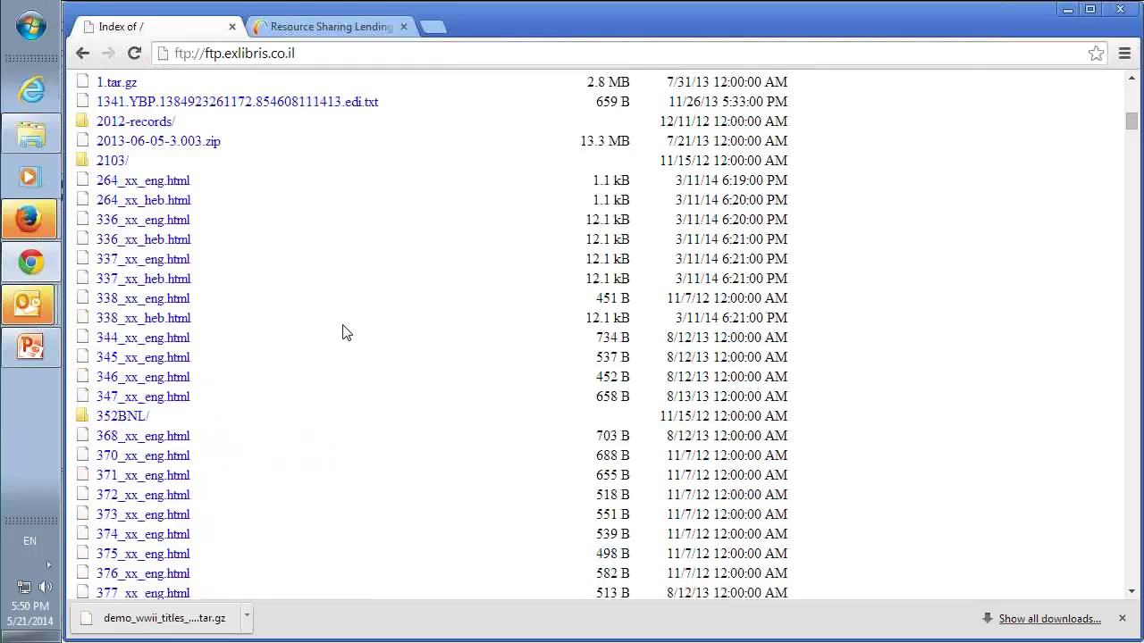
scroll(375, 383, down, 20)
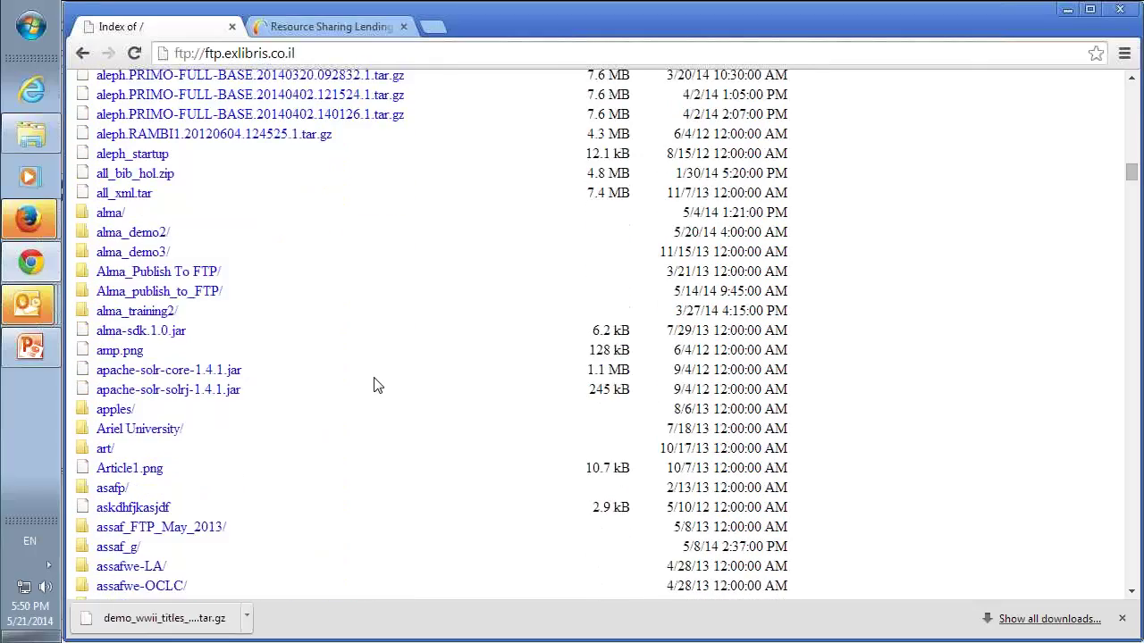
scroll(375, 385, down, 20)
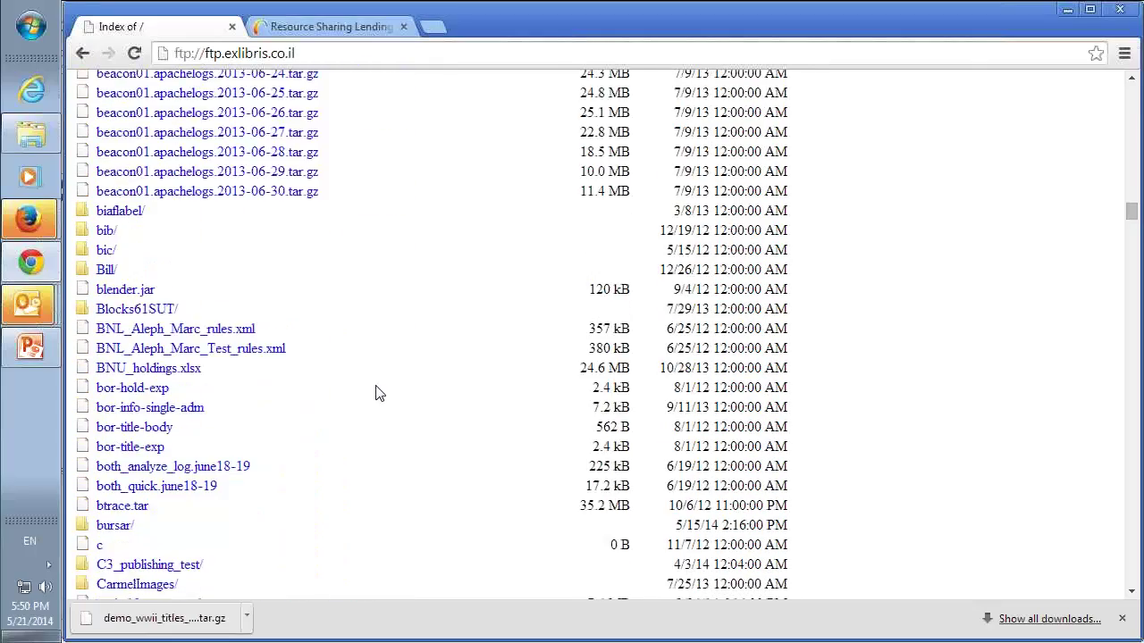
scroll(376, 393, down, 20)
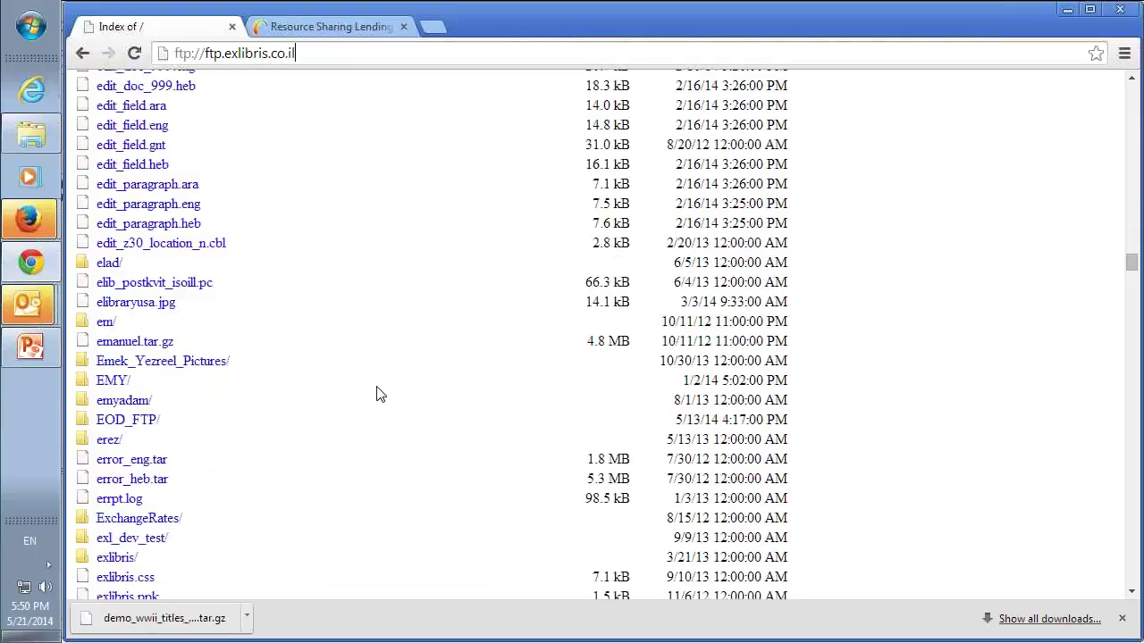
scroll(376, 393, down, 20)
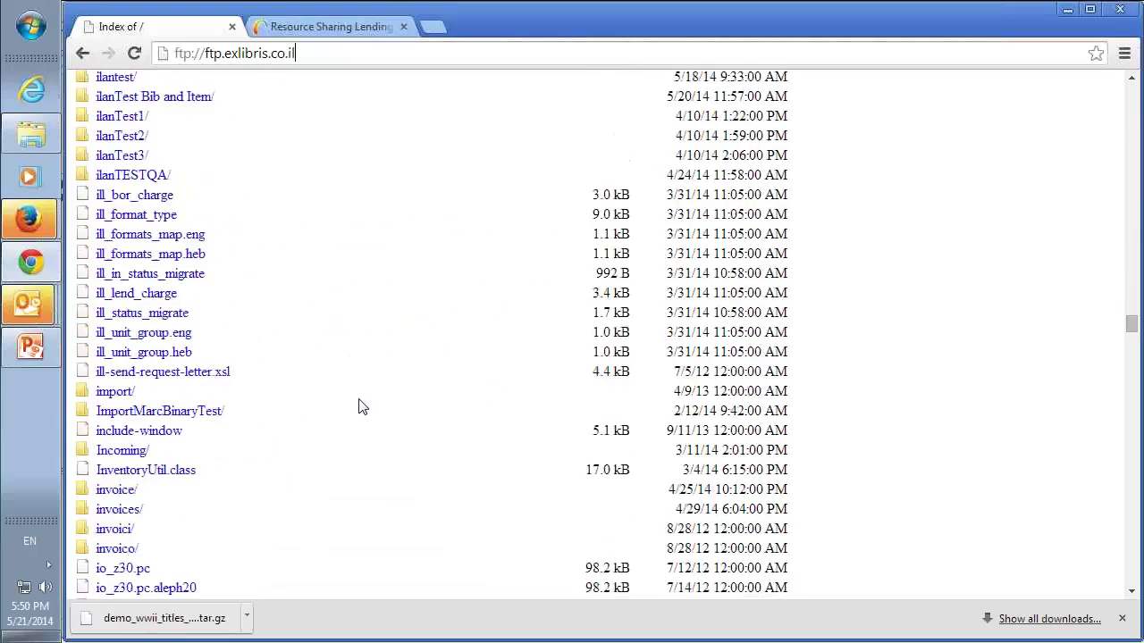
scroll(355, 409, down, 19)
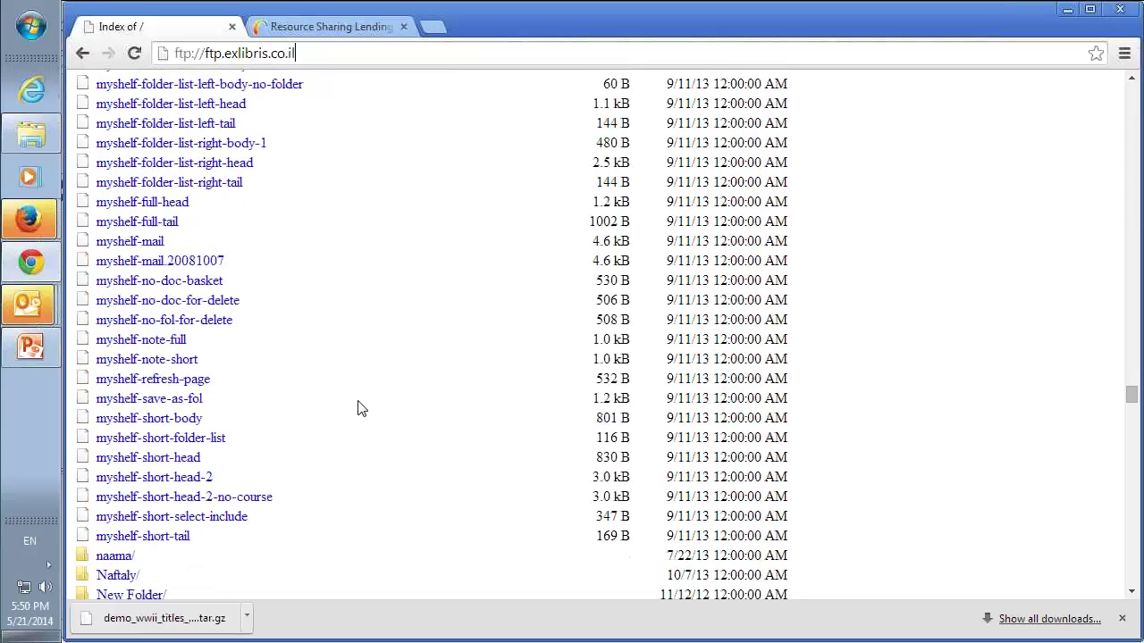
scroll(354, 409, up, 20)
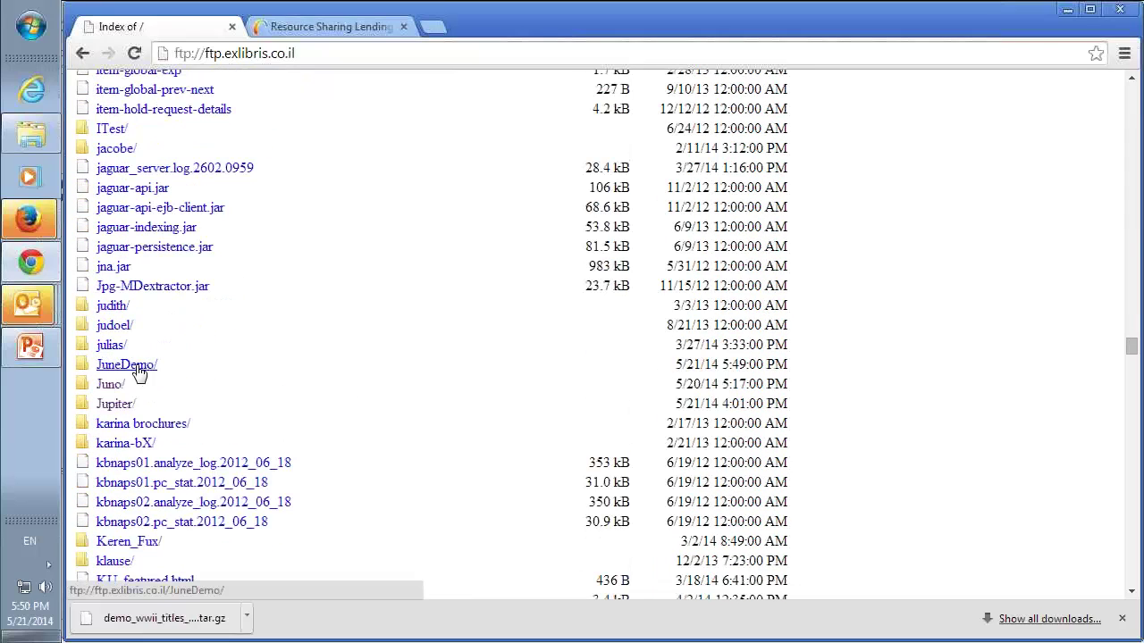
click(139, 372)
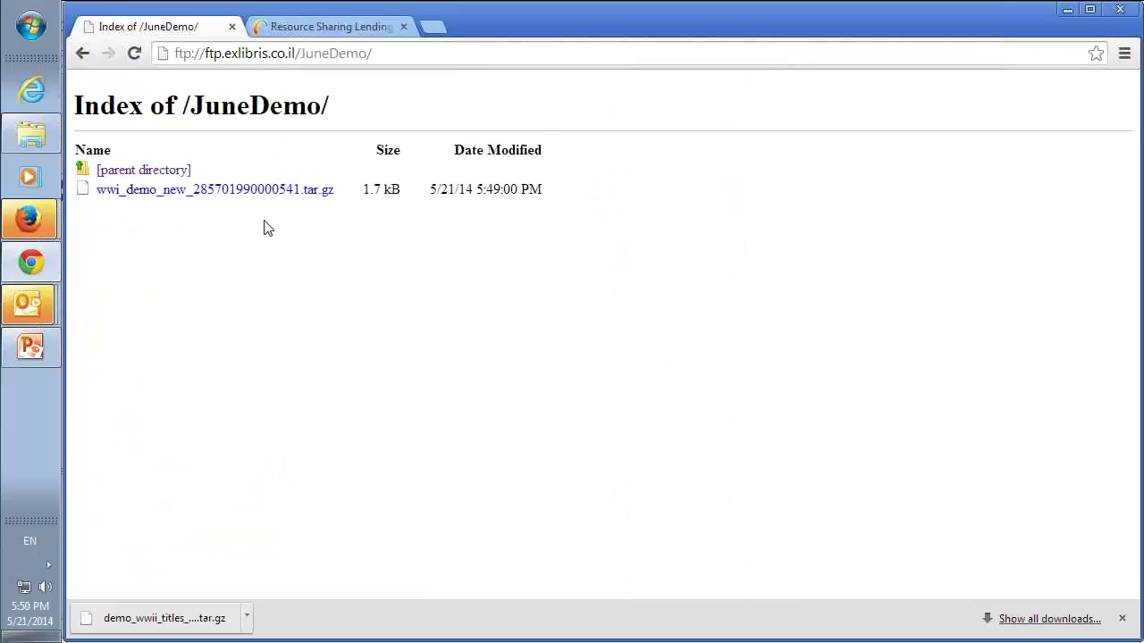
Step: Save wwi_demo_new_285701990000541.tar.gz from the FTP folder into the local 2014_06 folder and show the downloaded file there
right_click(214, 191)
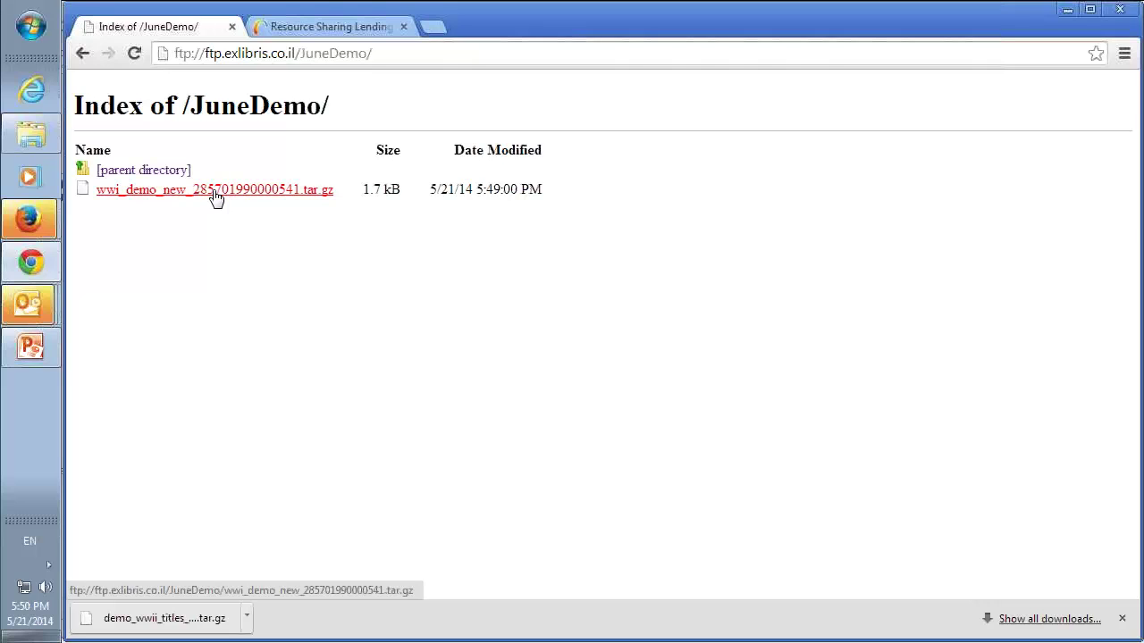
click(268, 262)
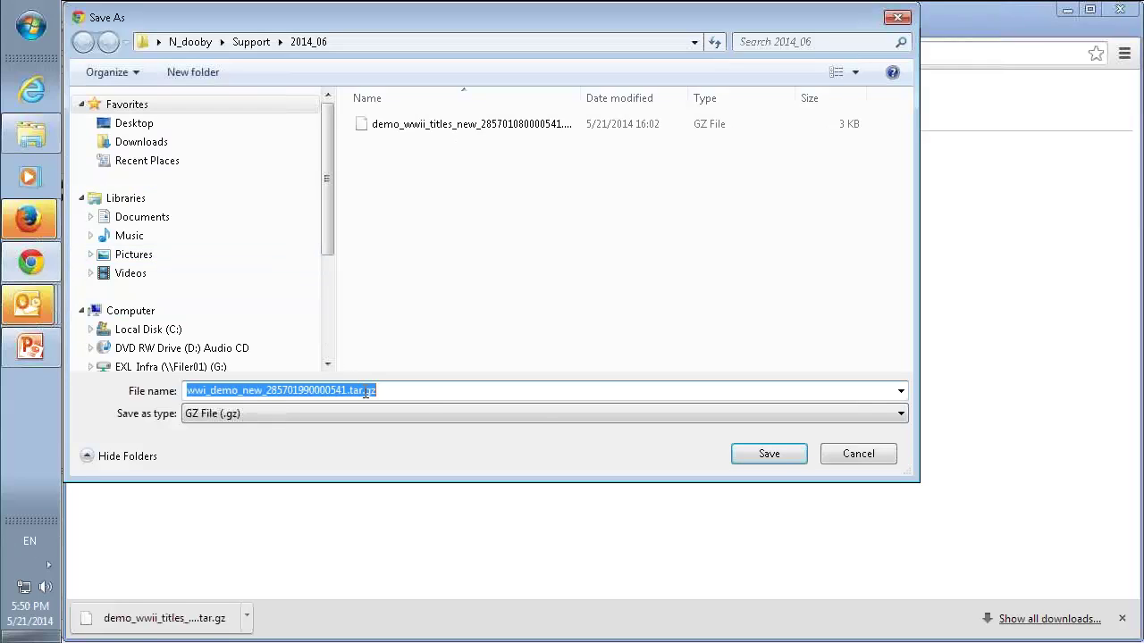
click(759, 455)
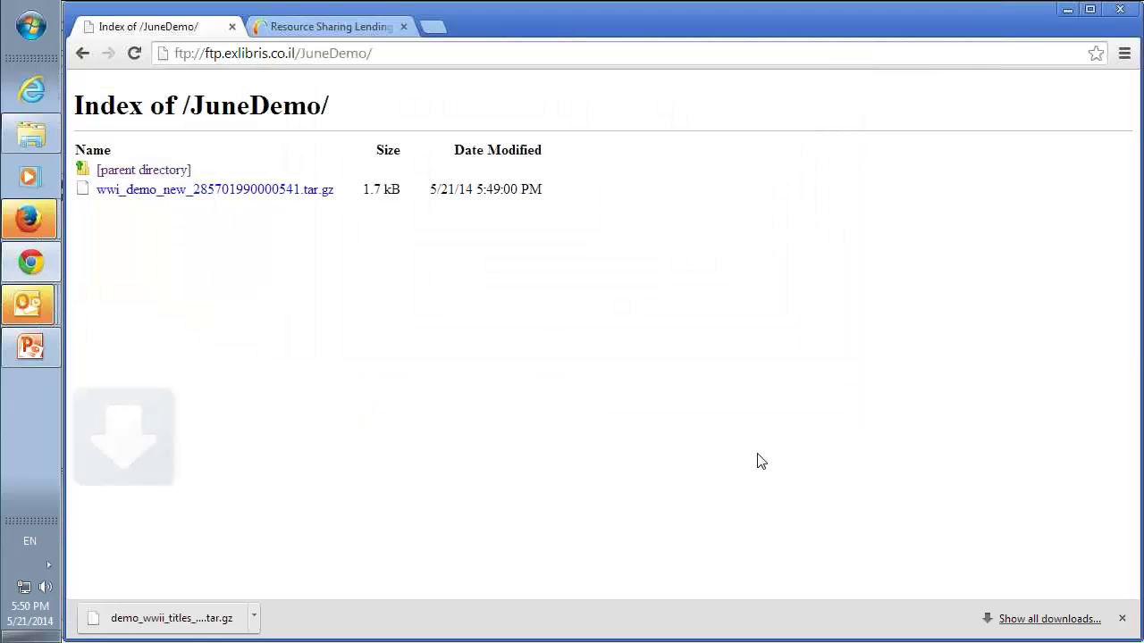
click(249, 618)
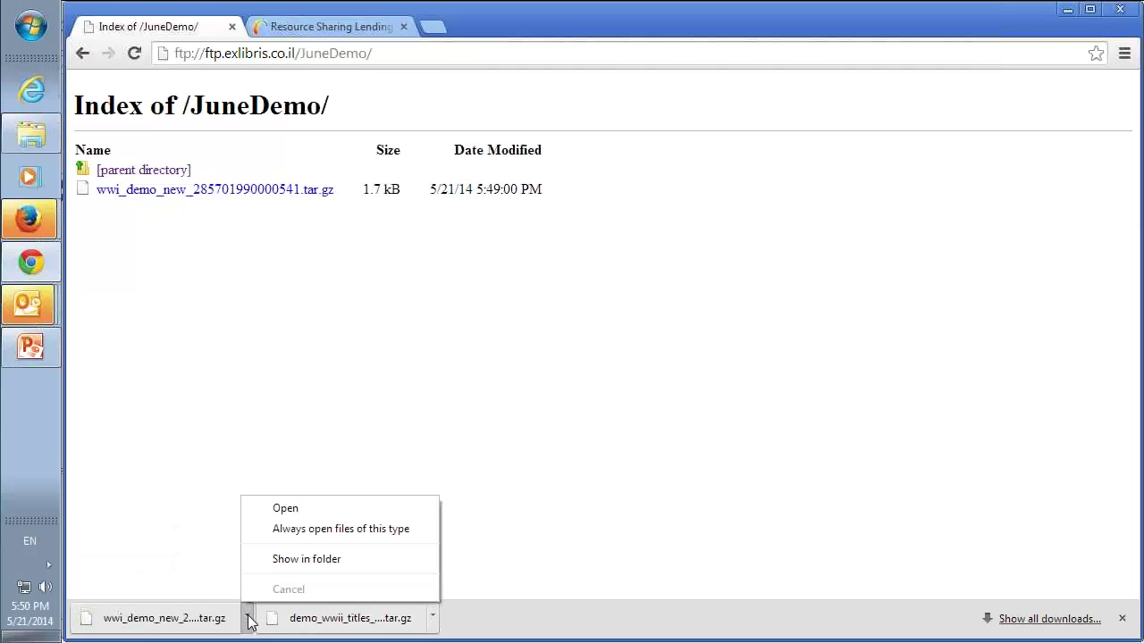
click(288, 560)
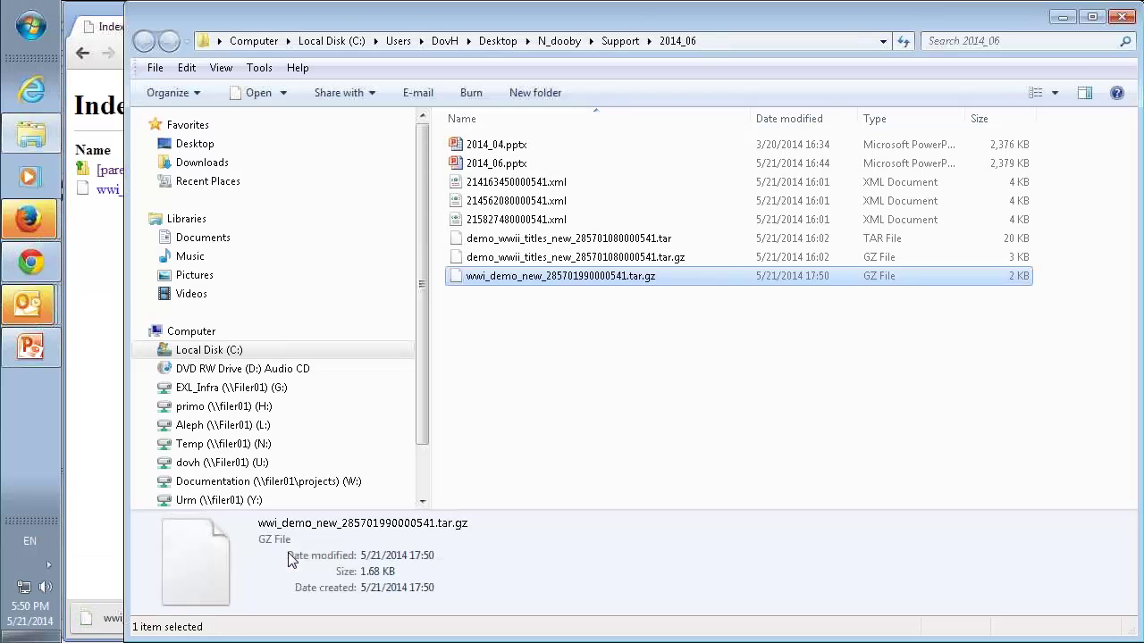
Step: Extract wwi_demo_new_285701990000541.tar.gz into the same folder with 7-Zip
right_click(623, 279)
mouse_move(649, 309)
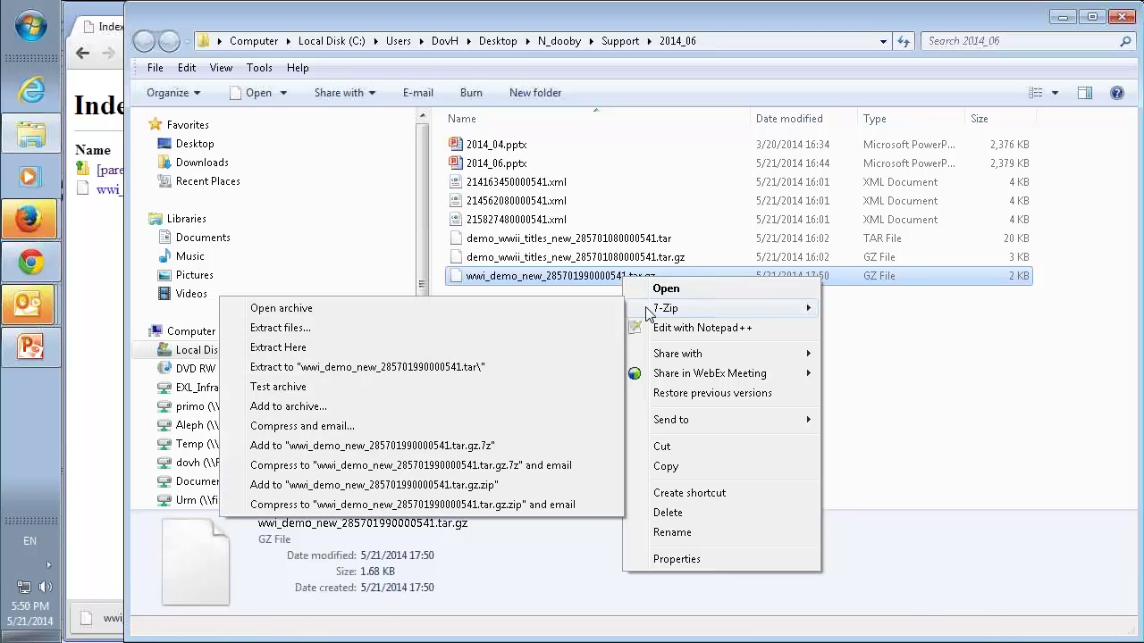
click(428, 348)
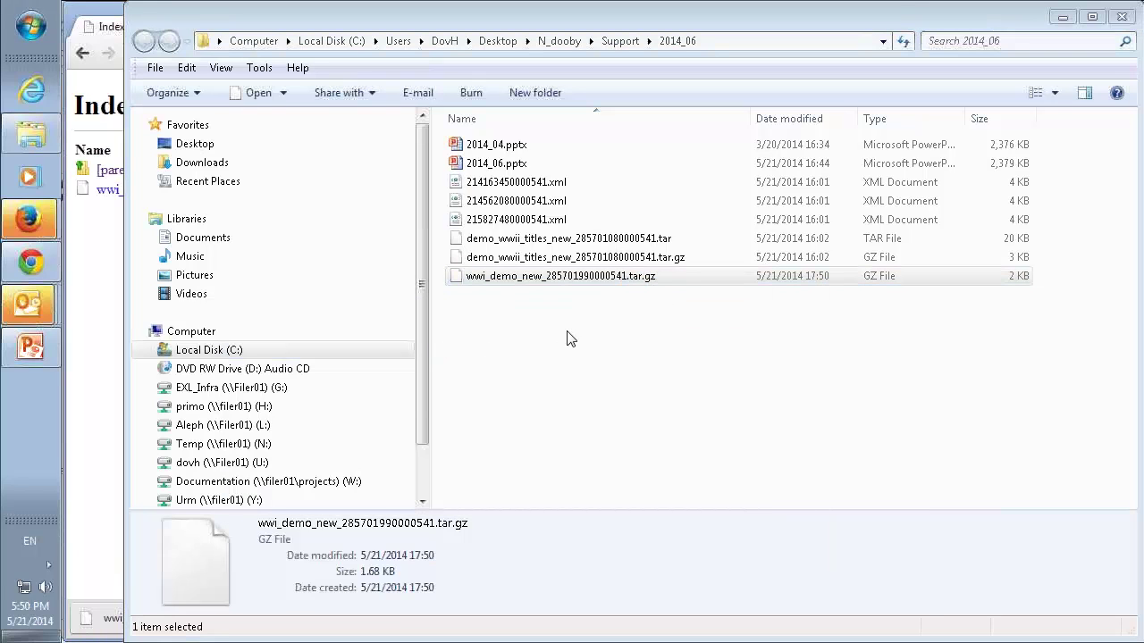
Step: Extract the XML records from wwi_demo_new_285701990000541.tar into the same folder with 7-Zip and dismiss the extraction window
click(608, 277)
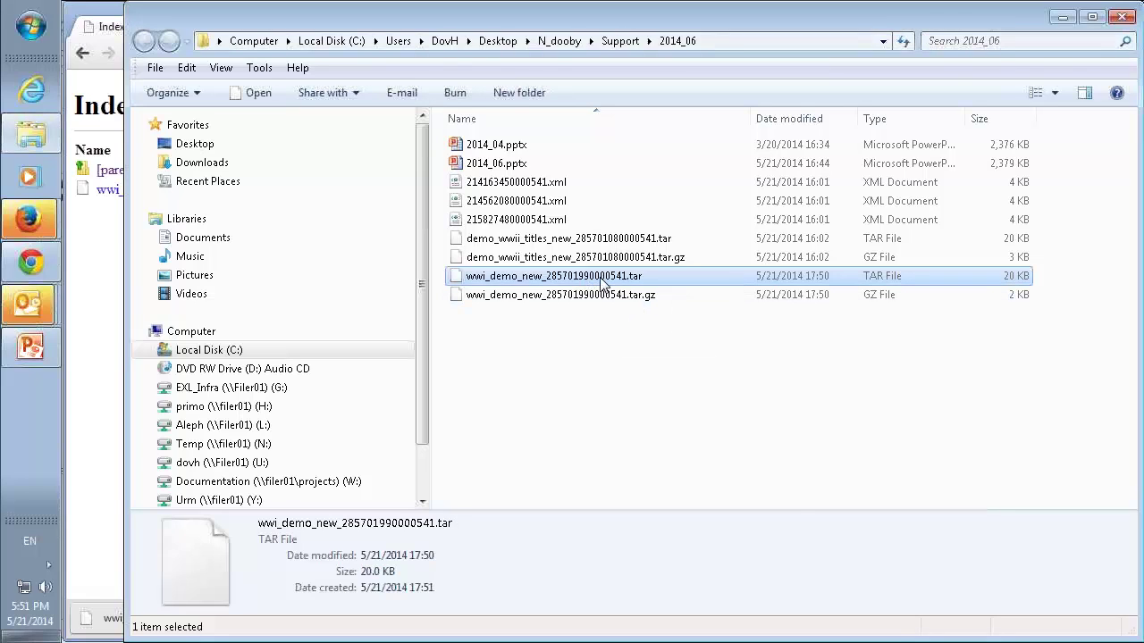
right_click(604, 282)
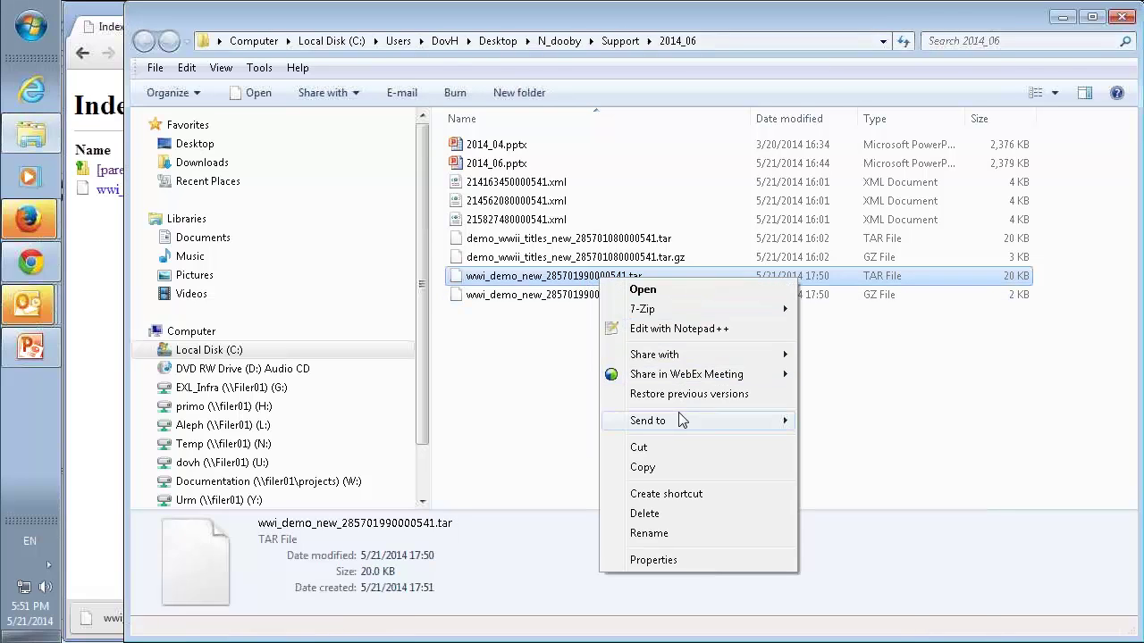
mouse_move(676, 310)
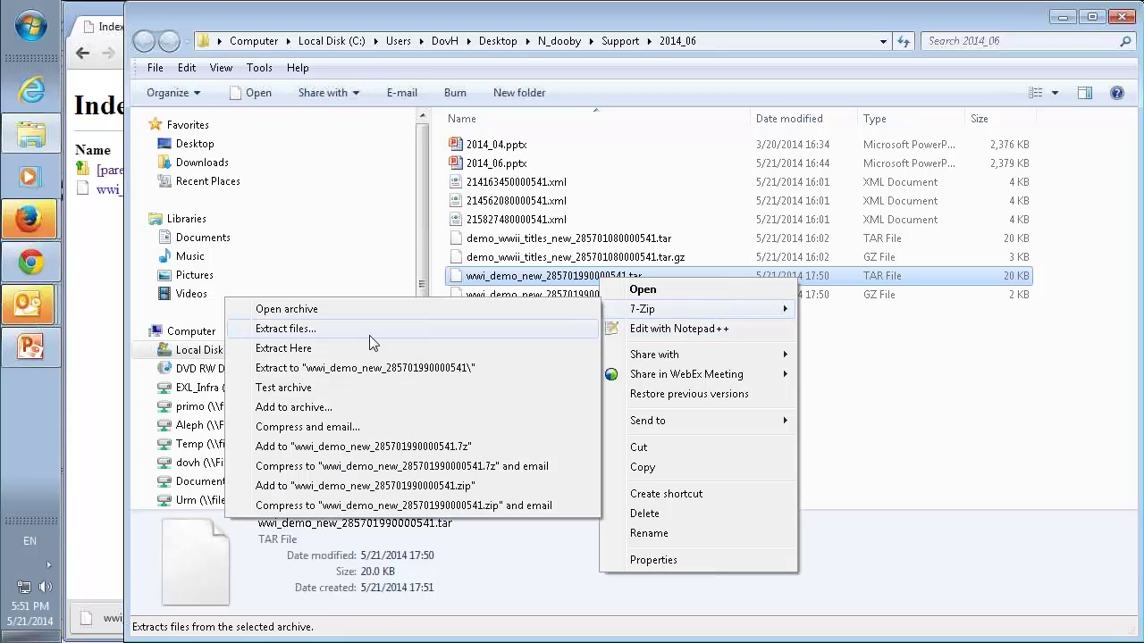
click(375, 348)
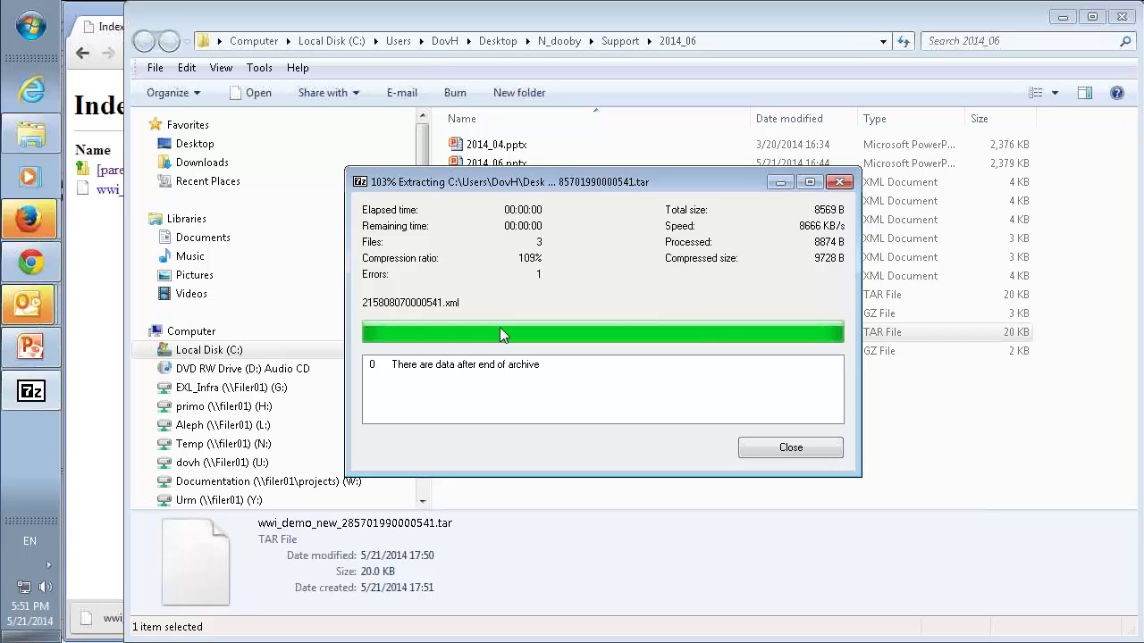
click(773, 447)
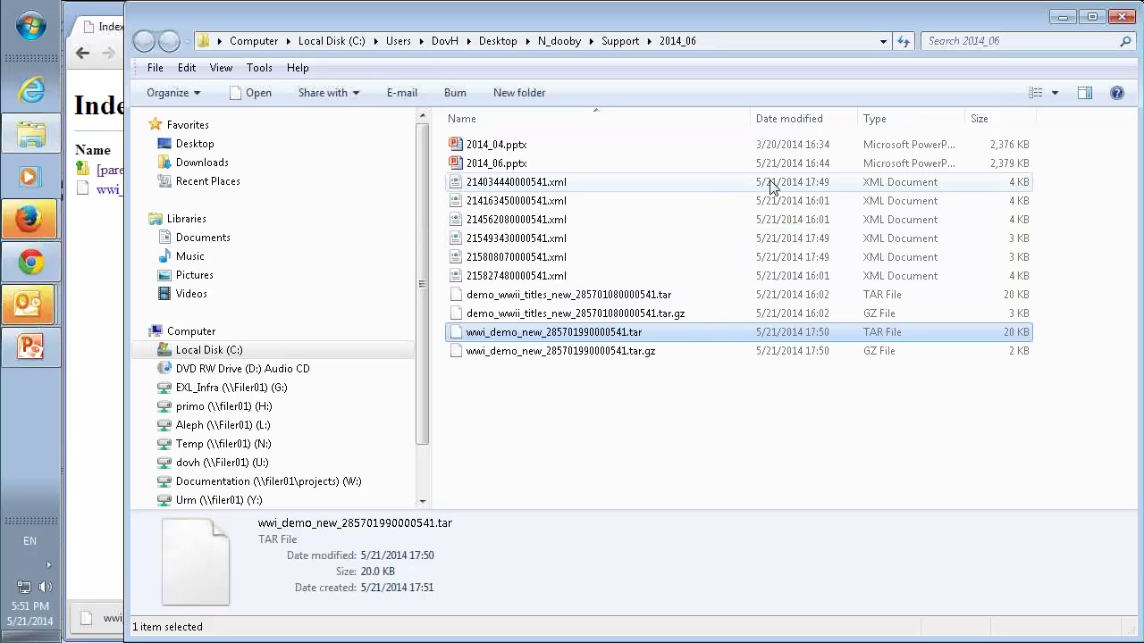
Step: Sort the folder by date modified and open 214034440000541.xml to examine its 852, 902 and 944 datafields
click(792, 125)
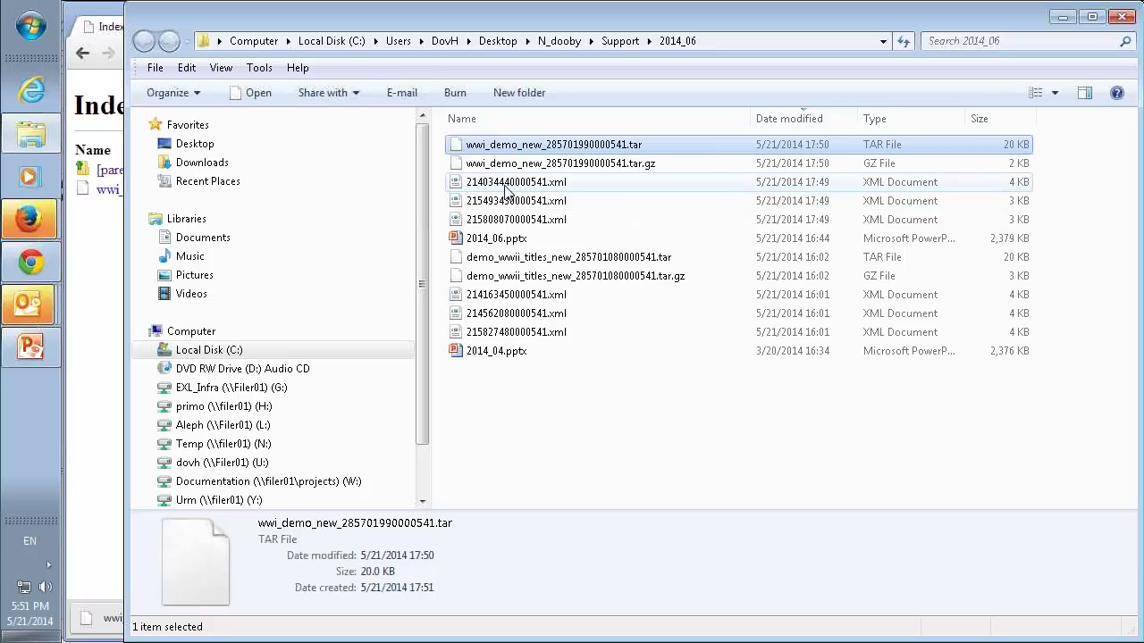
double_click(507, 183)
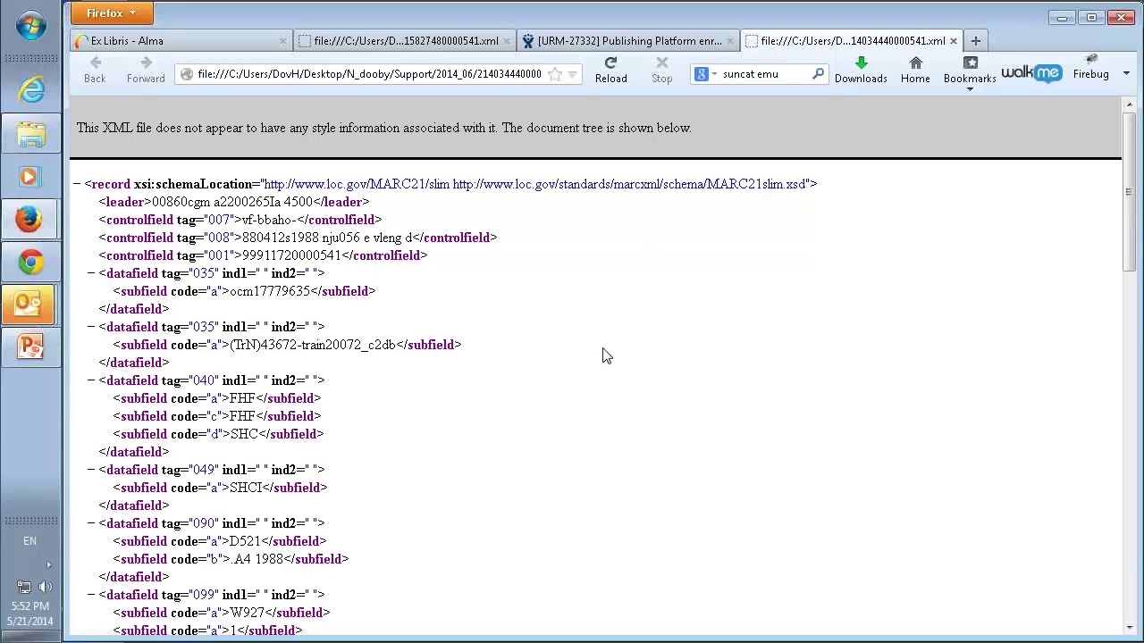
scroll(603, 358, down, 15)
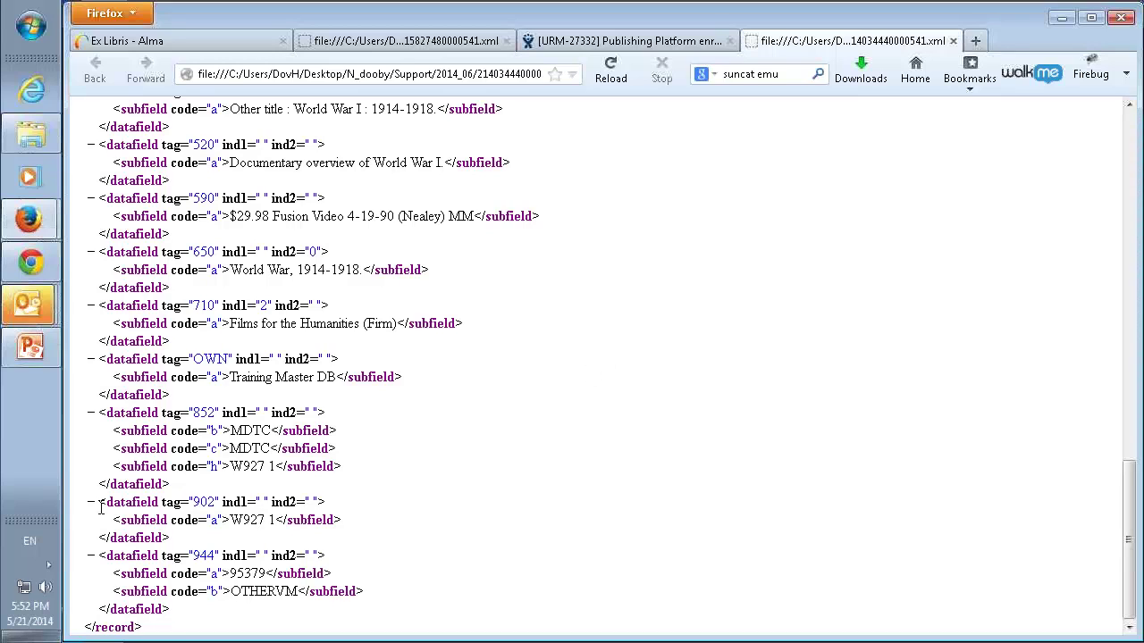
drag(106, 504, 378, 599)
click(377, 599)
drag(191, 413, 218, 412)
click(218, 413)
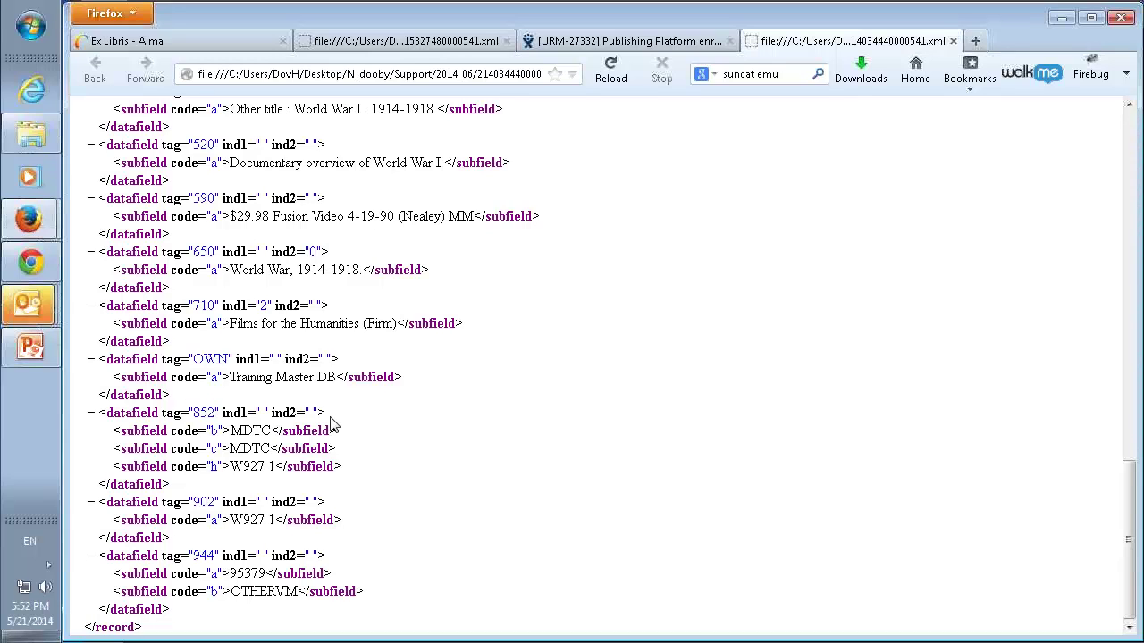